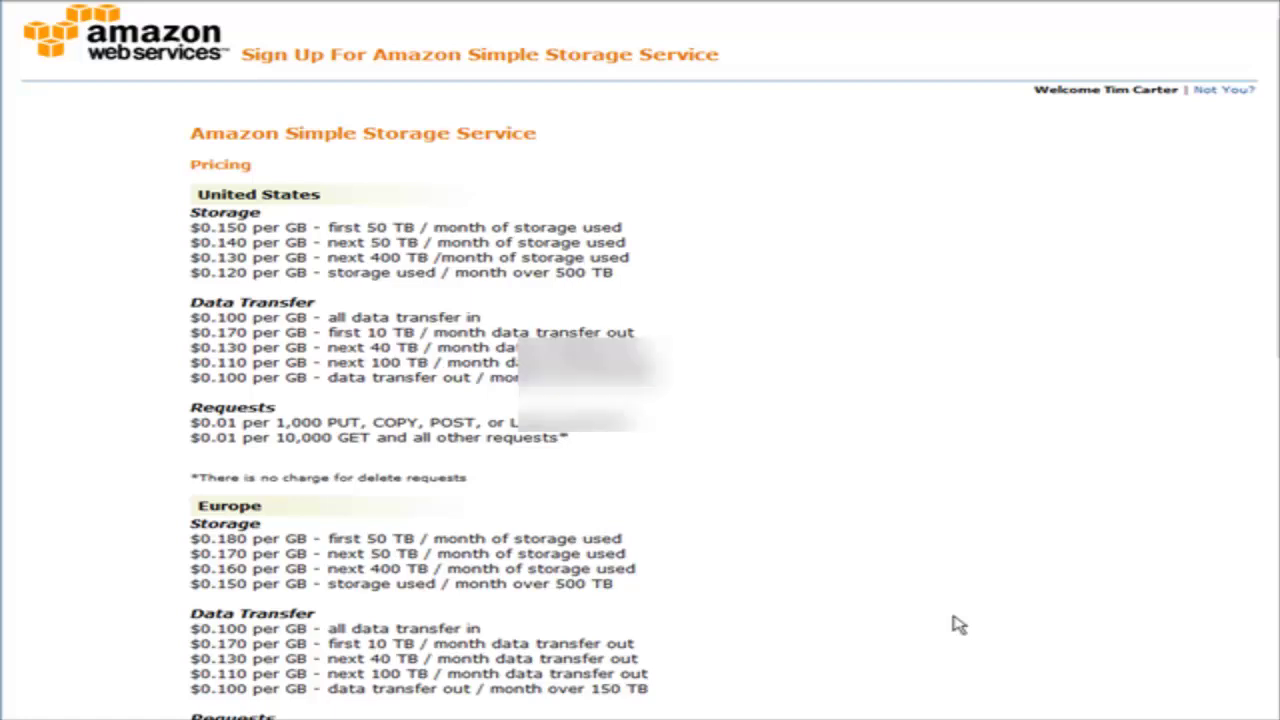
Step: In the payment method section of the Amazon S3 sign-up, choose to pay with a new credit card
{"action": "scroll", "coordinate": [955, 625], "scroll_direction": "down", "scroll_amount": 10}
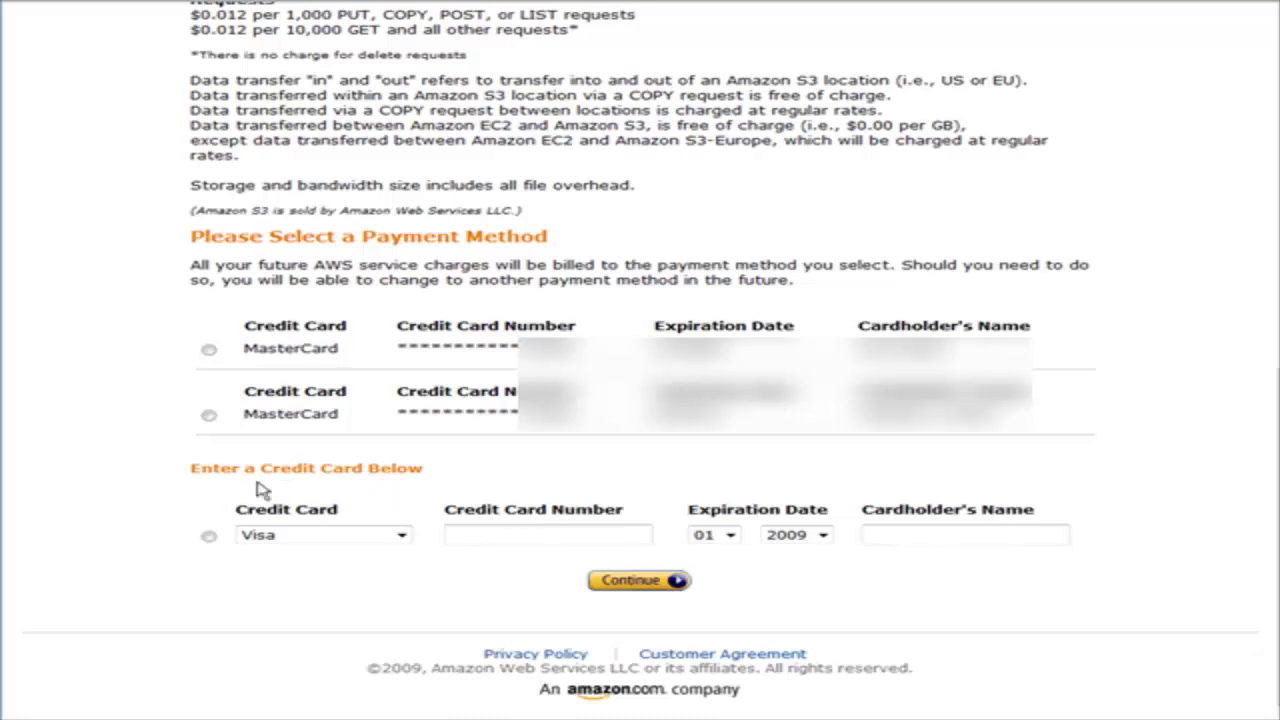
{"action": "left_click", "coordinate": [208, 536]}
{"action": "left_click", "coordinate": [551, 540]}
Step: Continue to the review page with the US and Europe pricing and complete the sign-up
{"action": "left_click", "coordinate": [648, 581]}
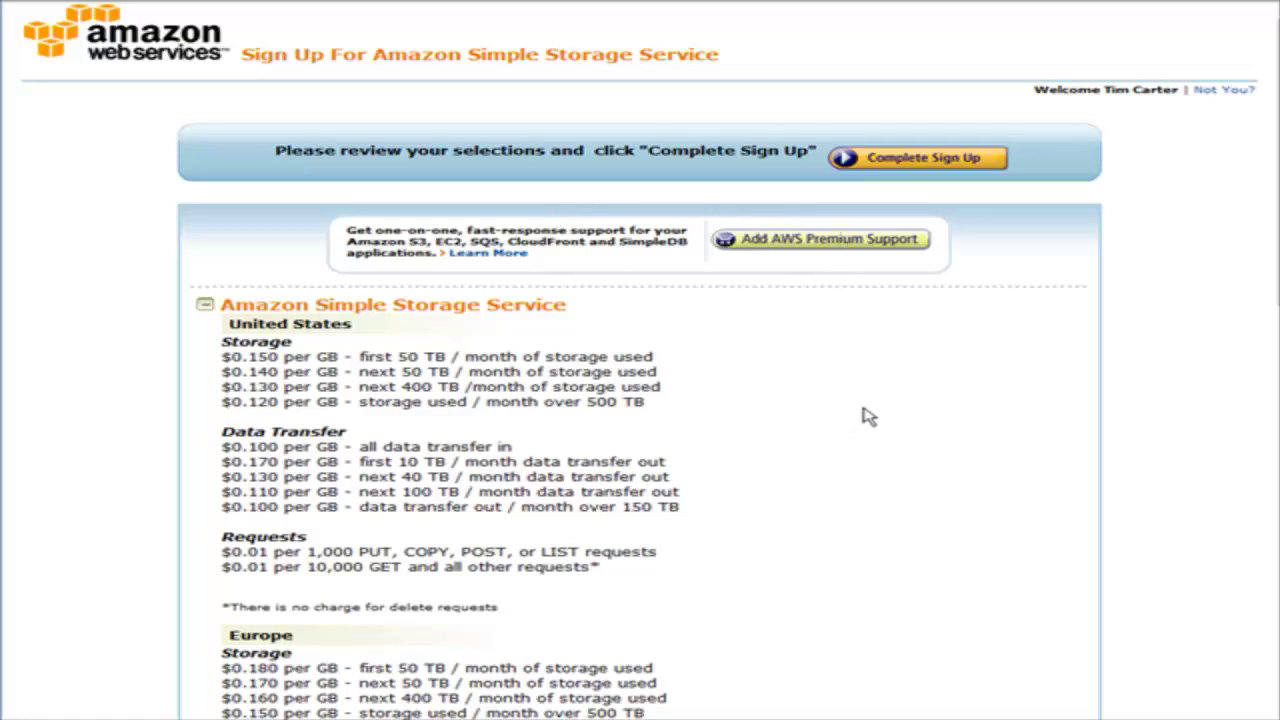
{"action": "left_click", "coordinate": [922, 162]}
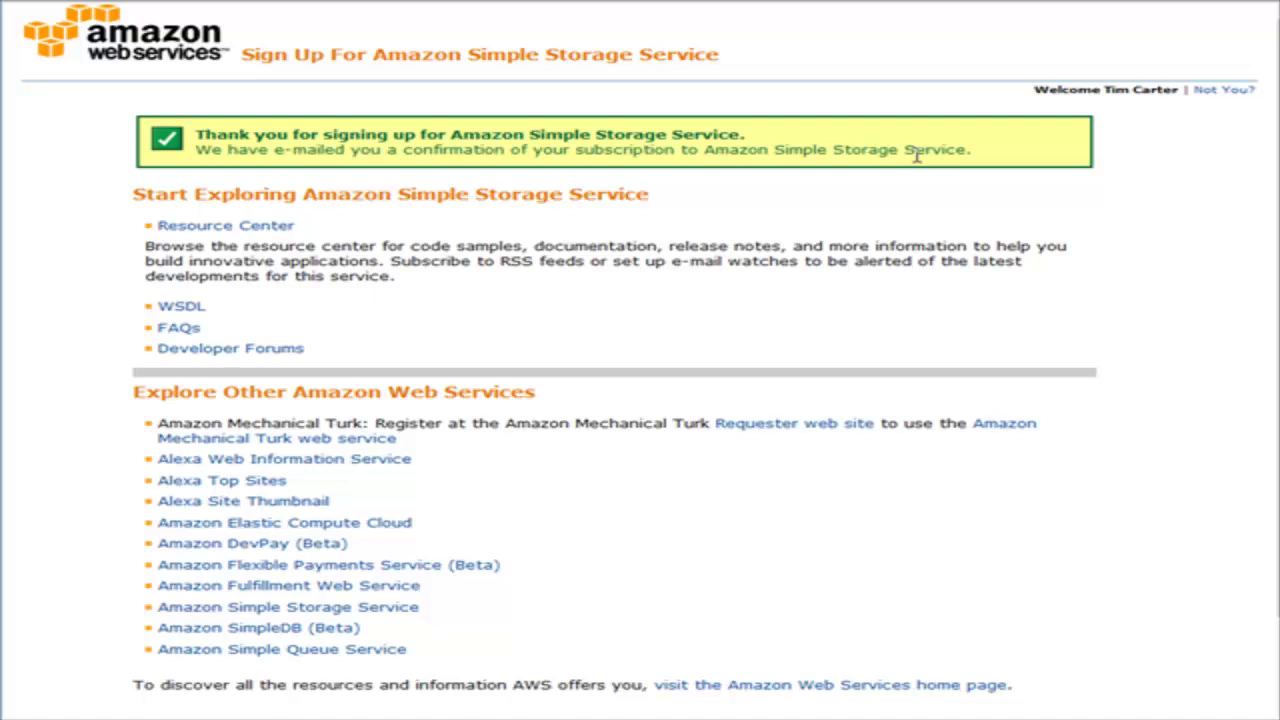
Step: Scroll down the Amazon S3 Firefox Organizer (S3Fox) 0.4.5 page on addons.mozilla.org
{"action": "scroll", "coordinate": [920, 160], "scroll_direction": "down", "scroll_amount": 1}
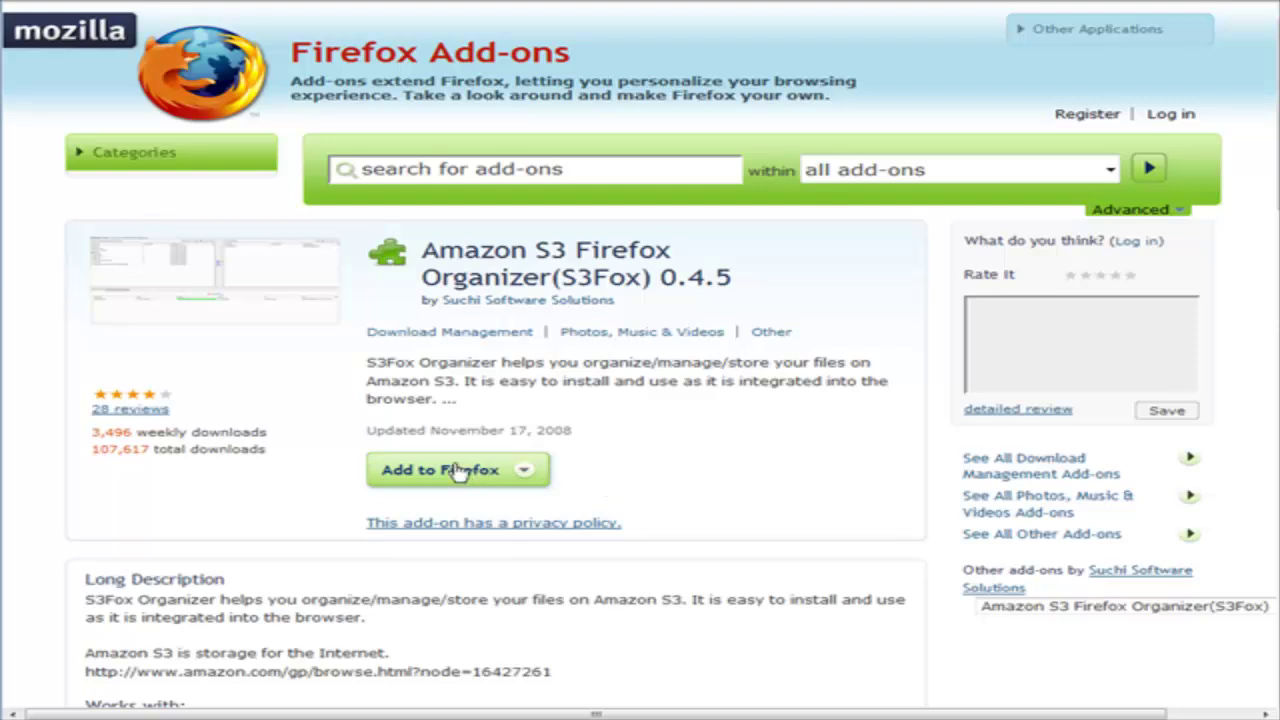
Step: Add S3Fox 0.4.5 to Firefox, accepting the license agreement and confirming the installation
{"action": "left_click", "coordinate": [500, 470]}
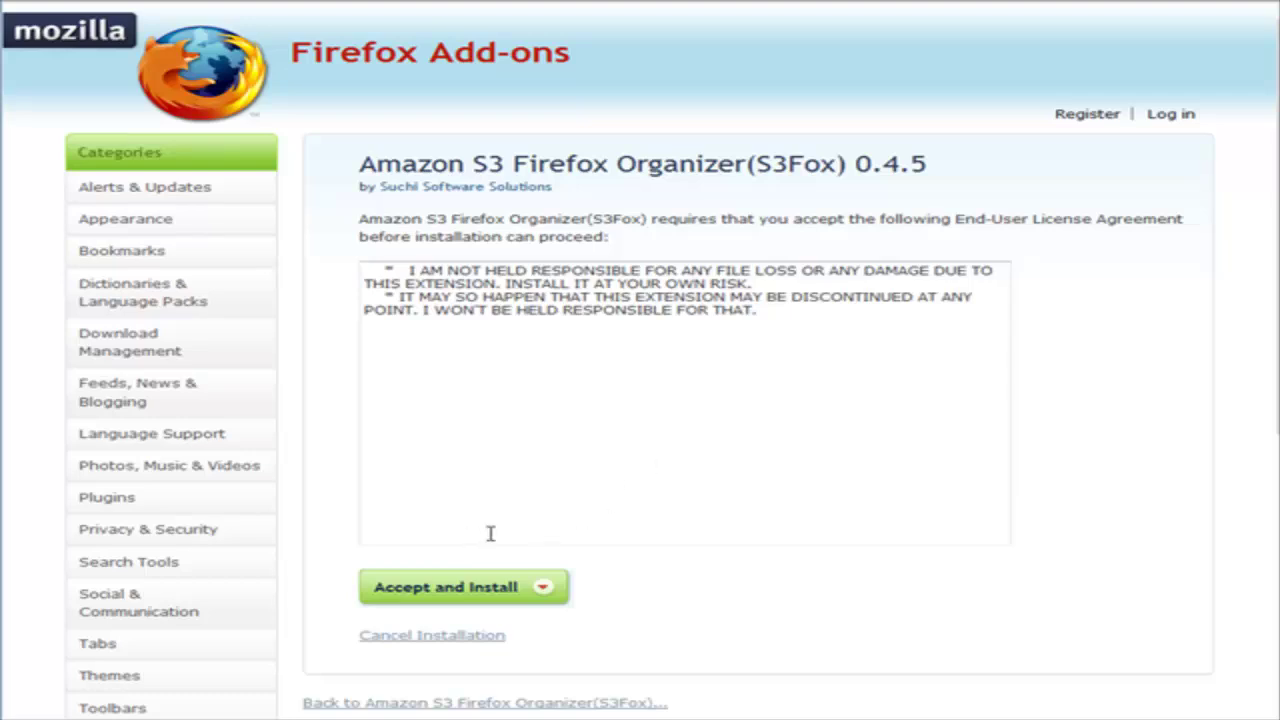
{"action": "left_click", "coordinate": [490, 603]}
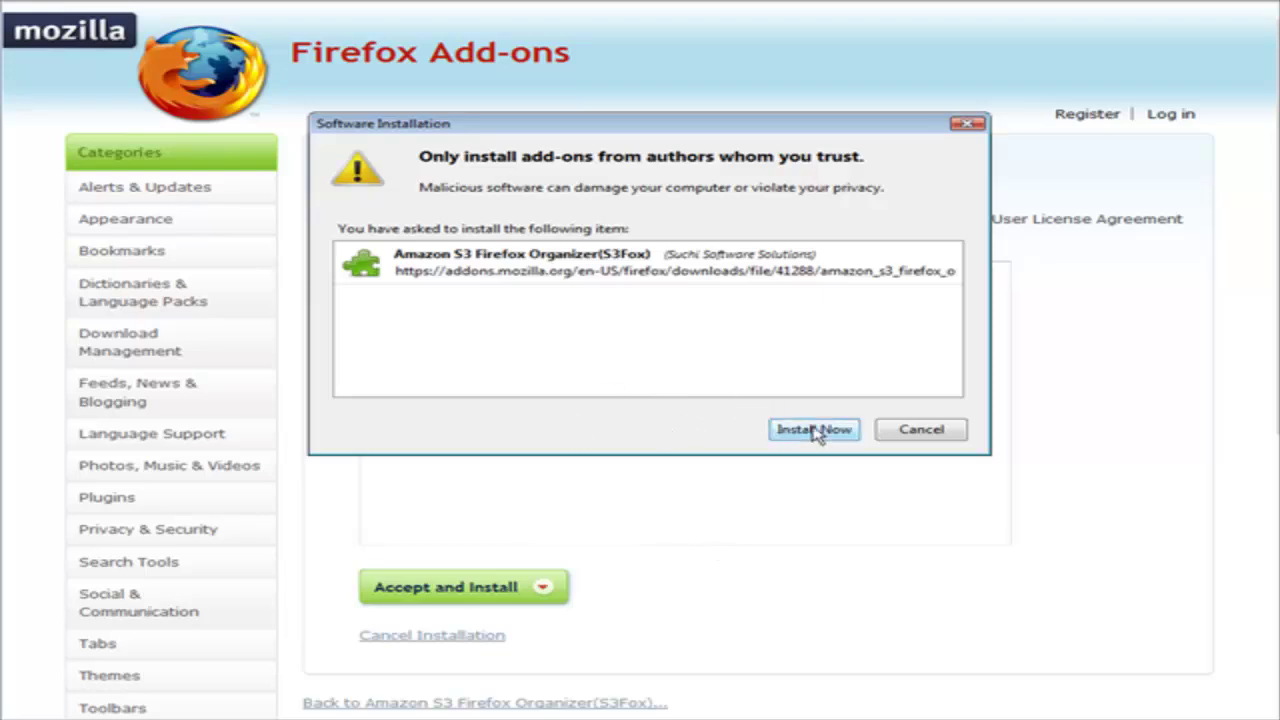
{"action": "left_click", "coordinate": [815, 430]}
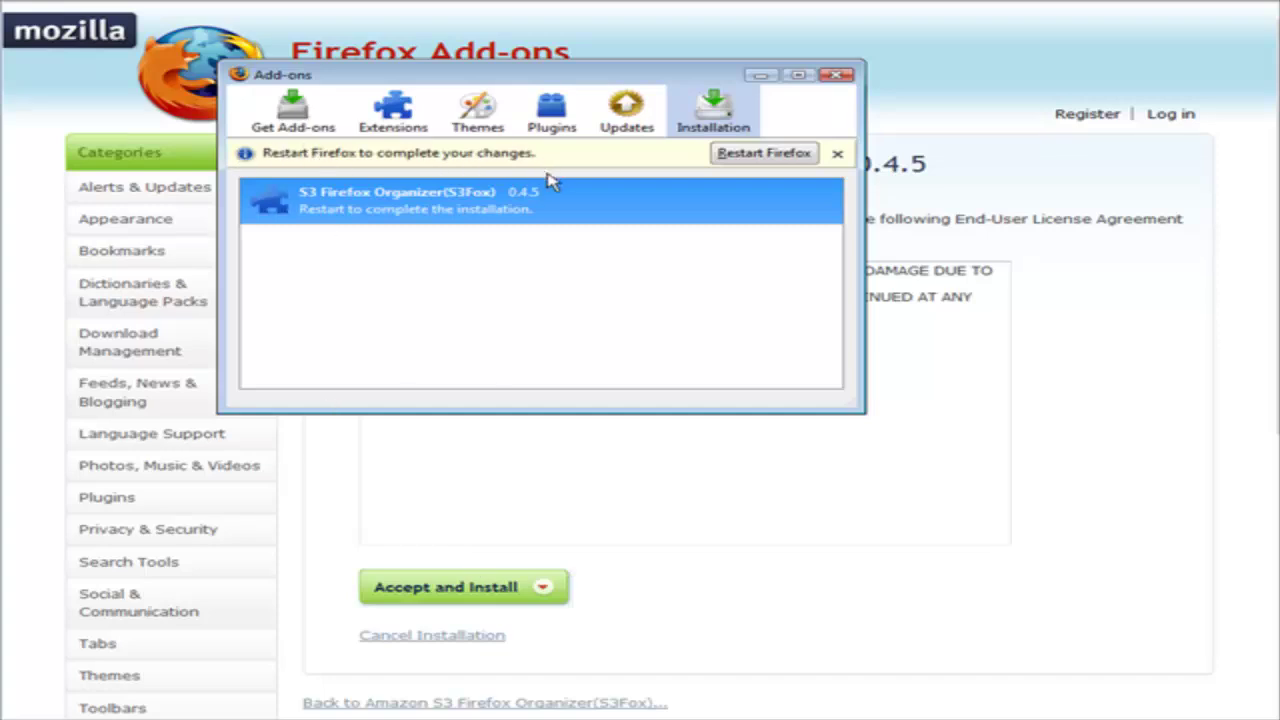
Step: Restart Firefox and launch the S3 Organizer from the Tools menu
{"action": "left_click", "coordinate": [788, 155]}
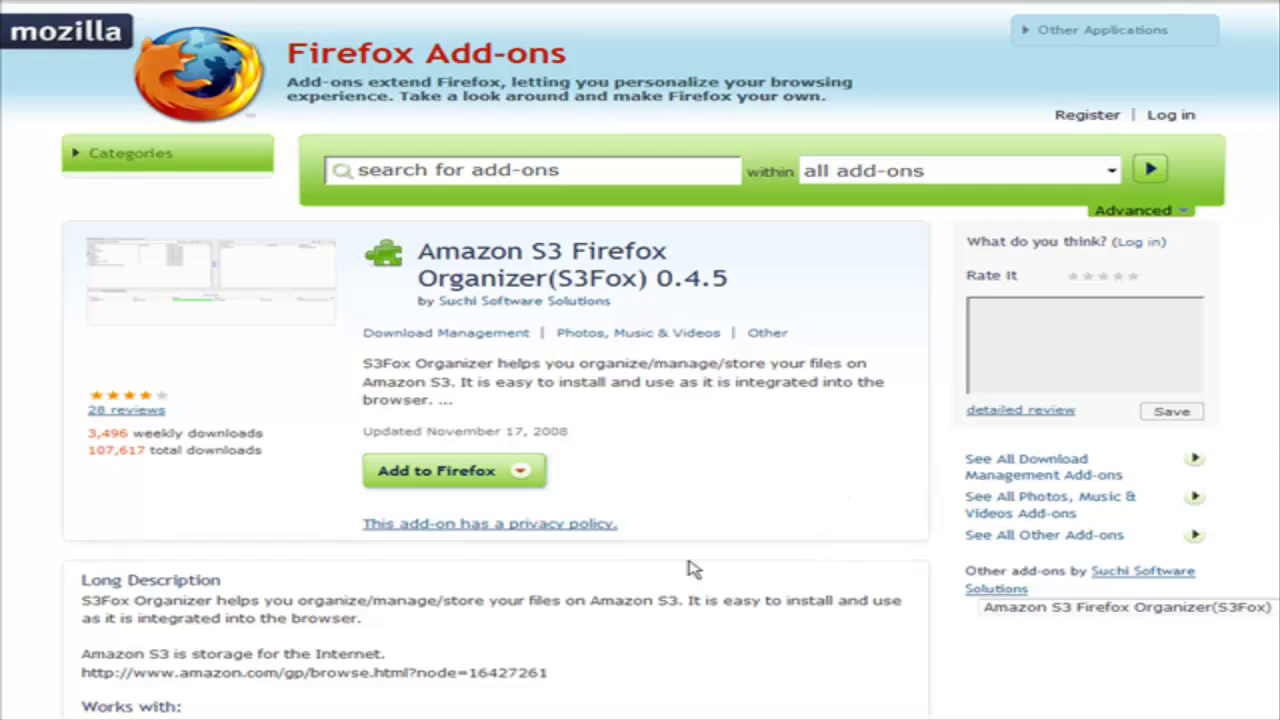
{"action": "key", "text": "alt+t"}
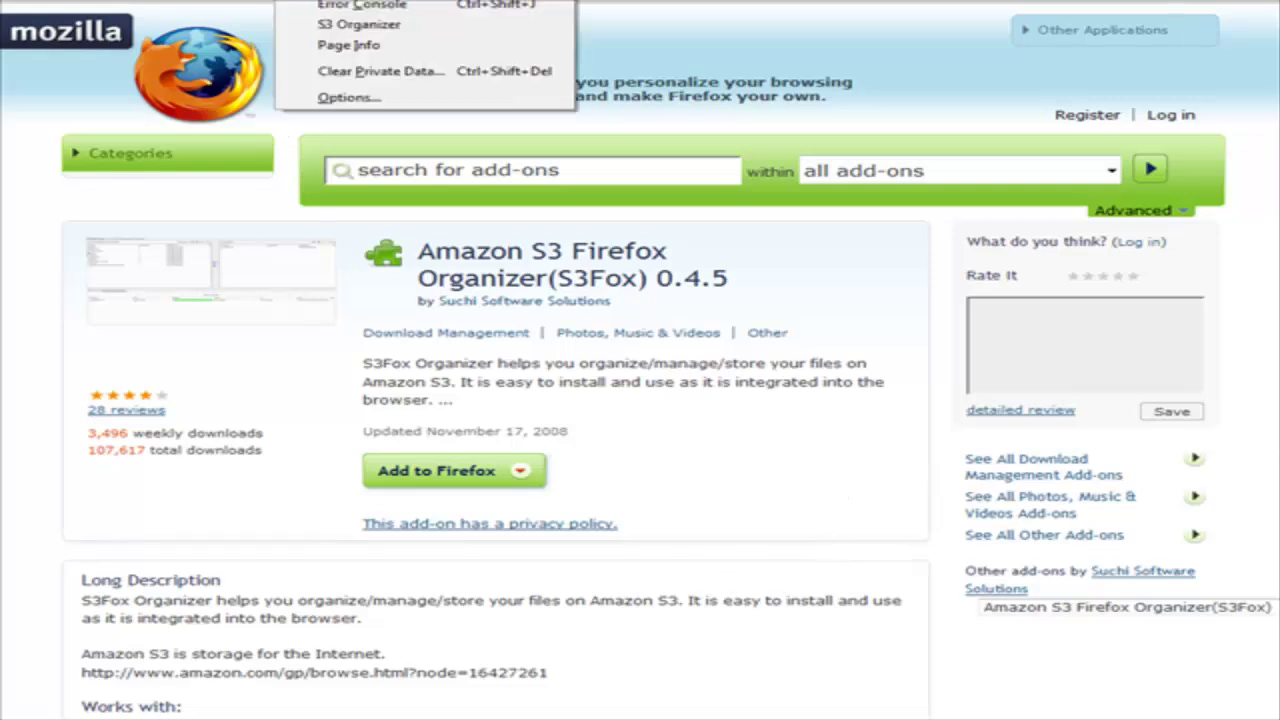
{"action": "left_click", "coordinate": [390, 28]}
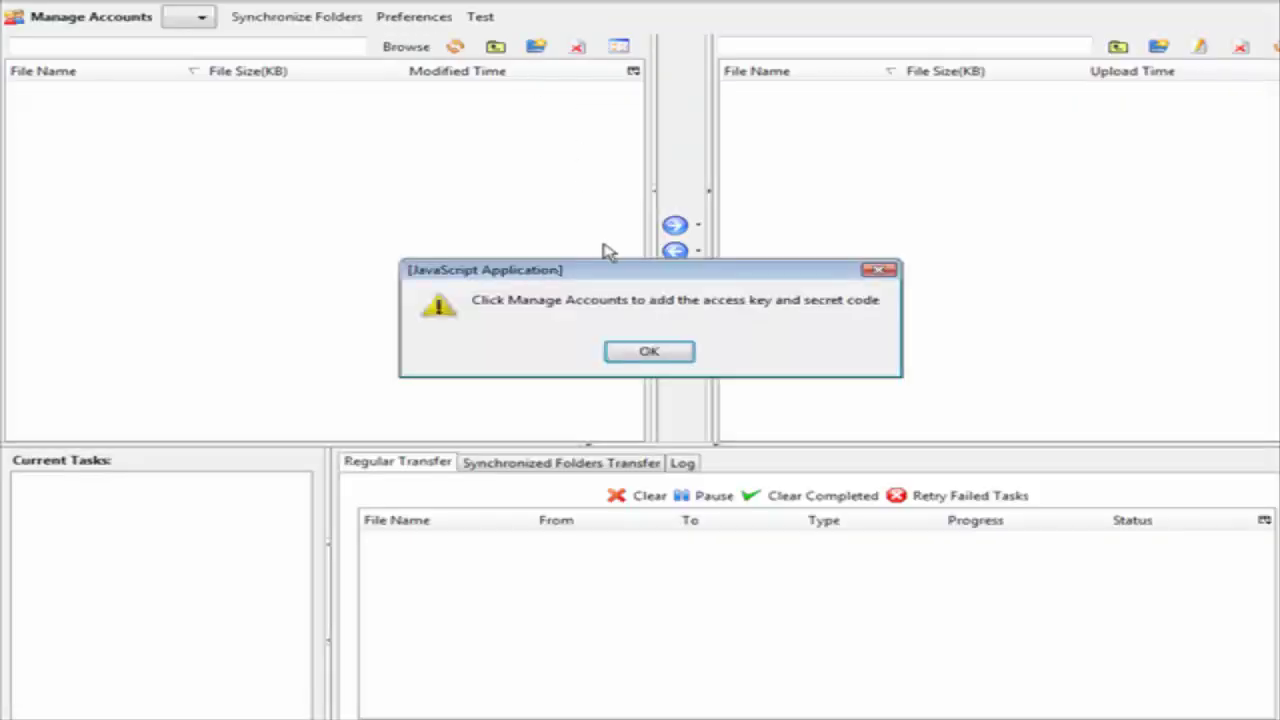
Step: Dismiss the account reminder and copy the Access Key ID into a new Notepad note
{"action": "left_click", "coordinate": [637, 348]}
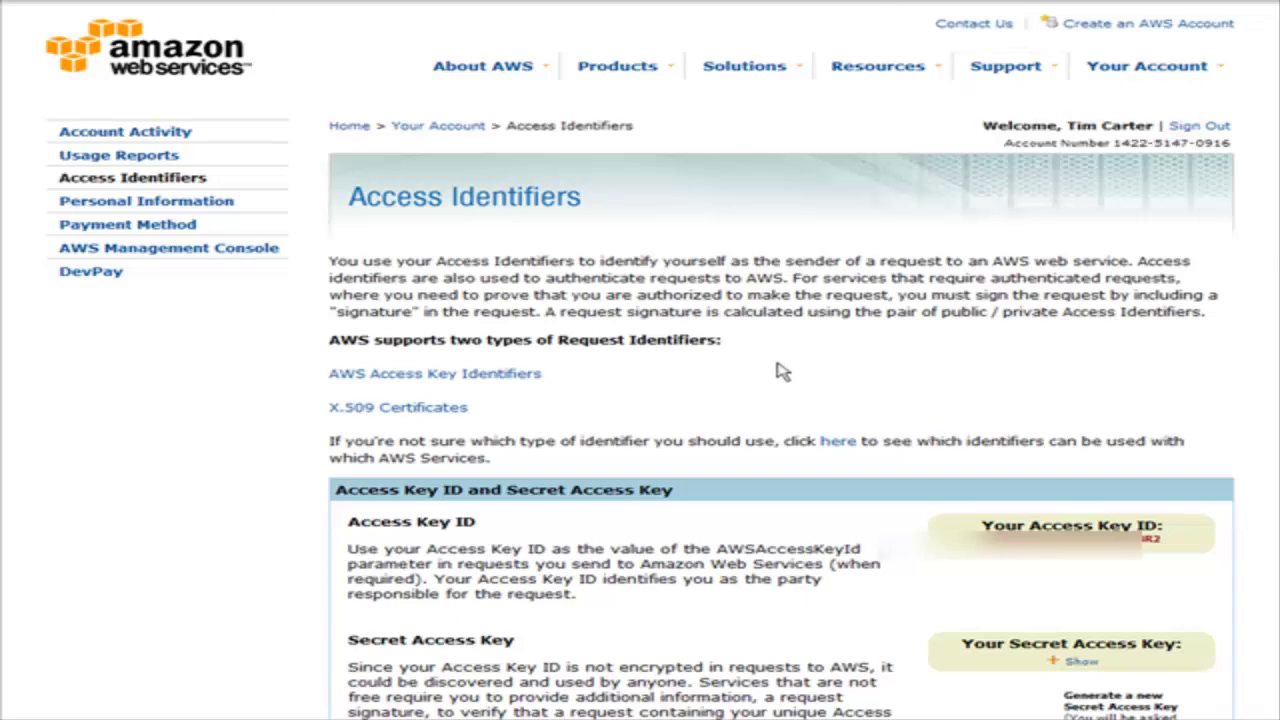
{"action": "left_click_drag", "start_coordinate": [982, 525], "coordinate": [1157, 526]}
{"action": "double_click", "coordinate": [1155, 538]}
{"action": "right_click", "coordinate": [1205, 548]}
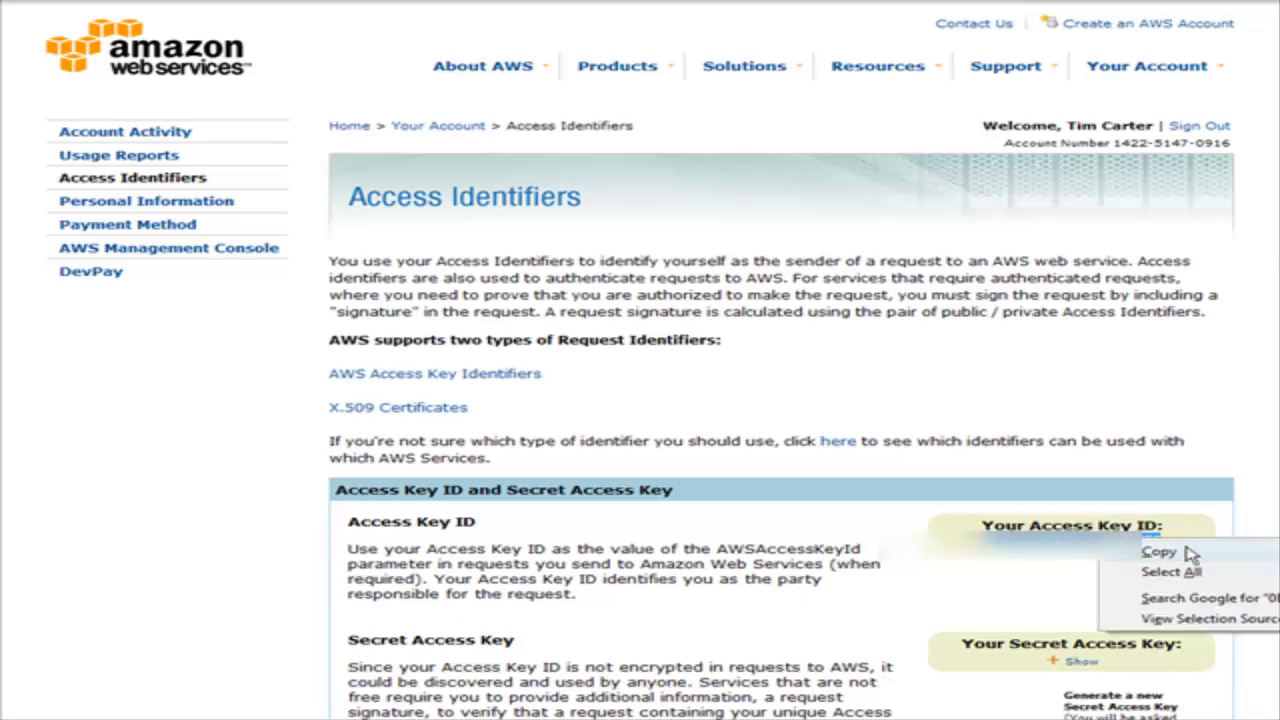
{"action": "left_click", "coordinate": [1190, 554]}
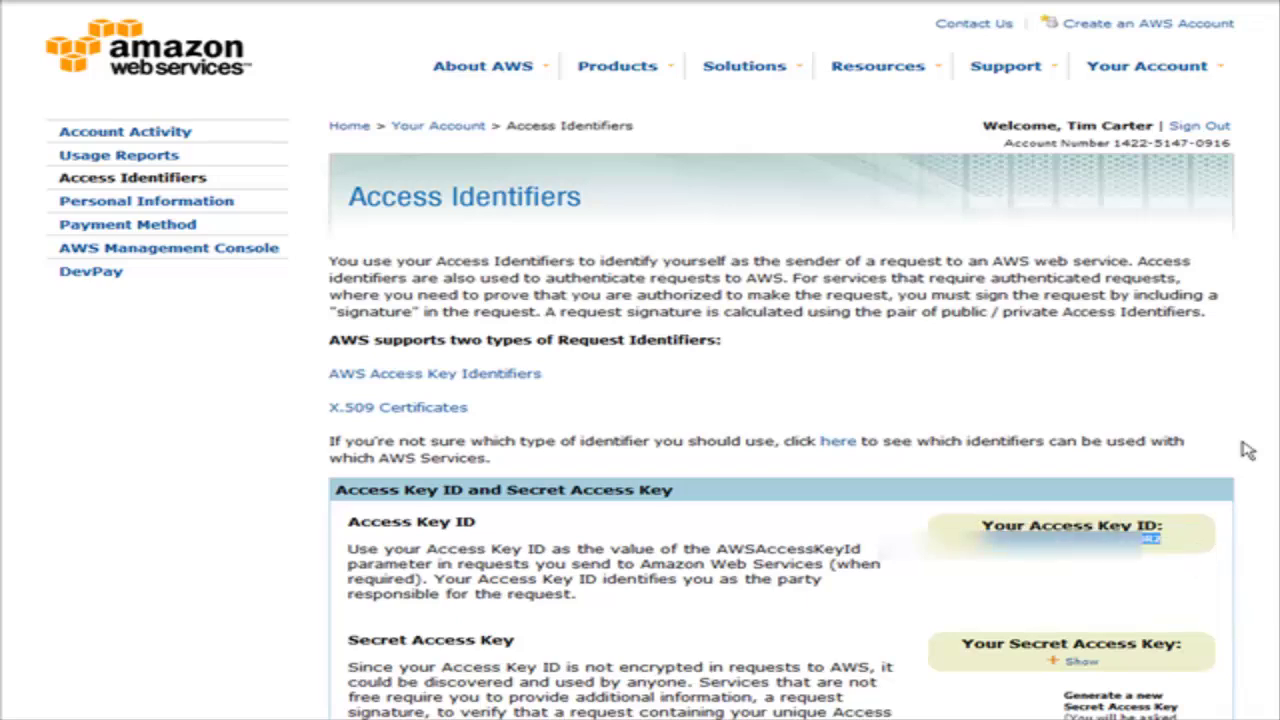
{"action": "key", "text": "alt+Tab"}
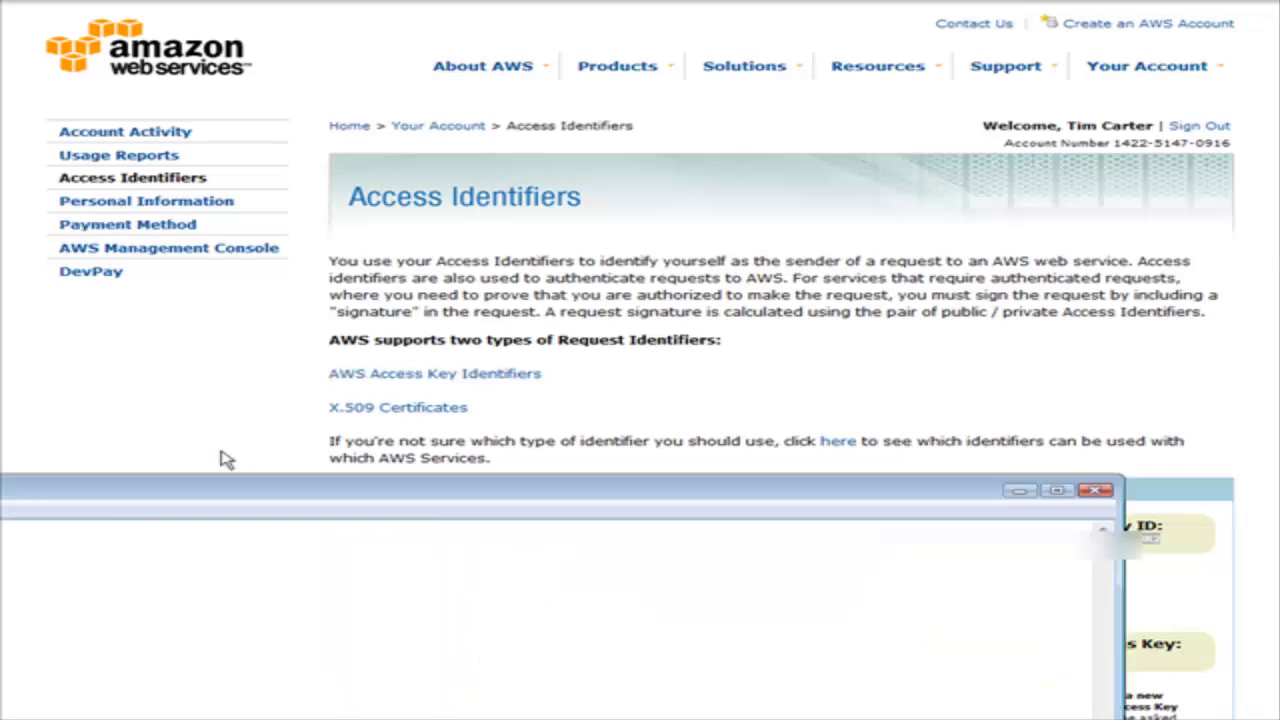
{"action": "left_click_drag", "start_coordinate": [177, 494], "coordinate": [574, 266]}
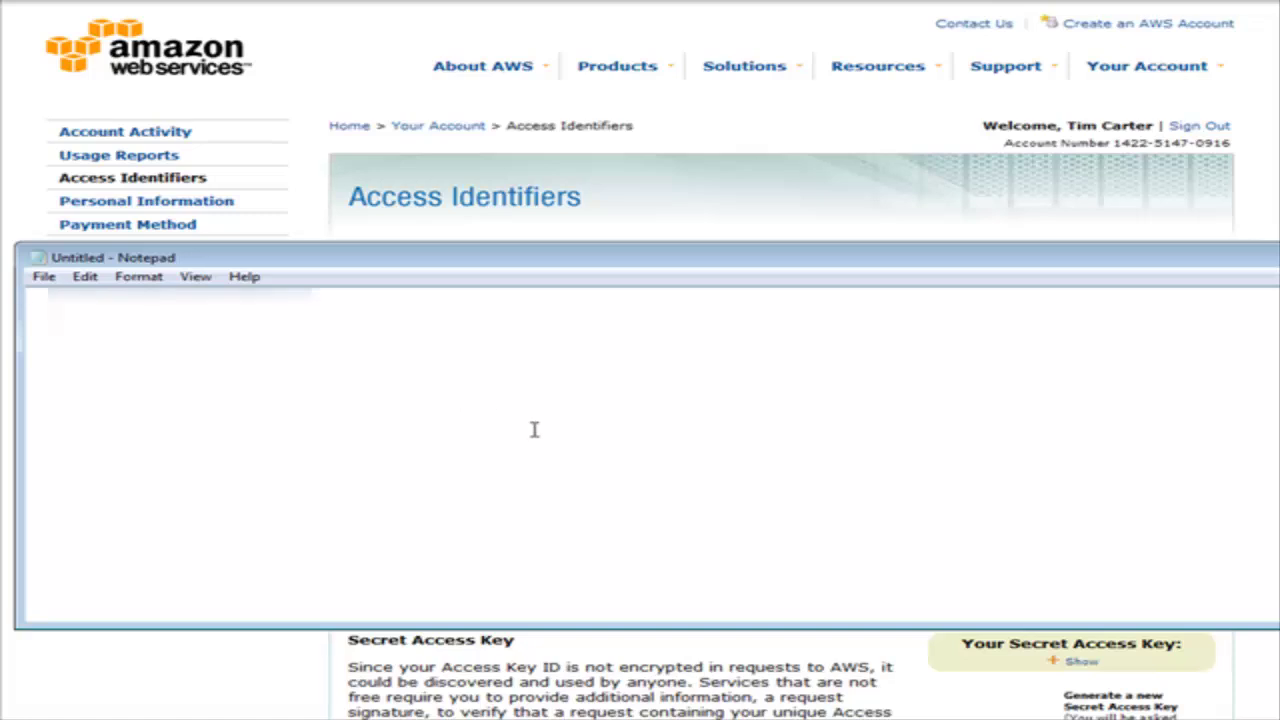
{"action": "key", "text": "ctrl+v"}
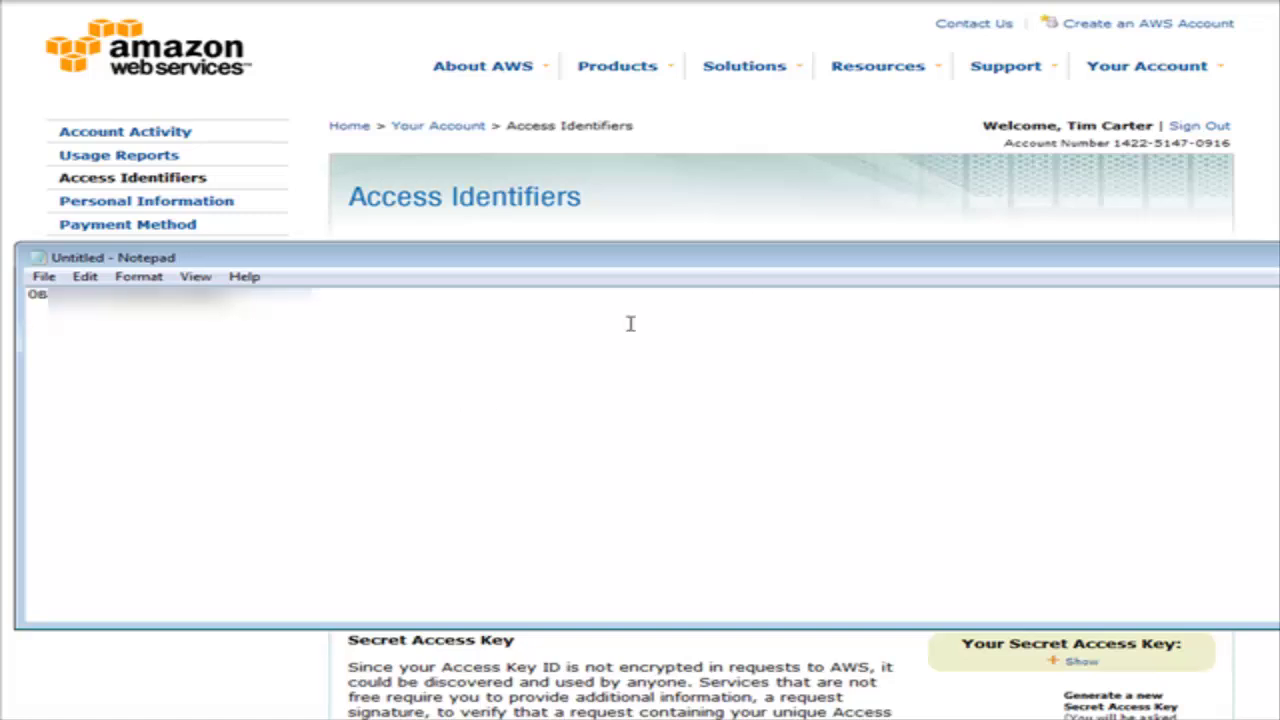
Step: Reveal the Secret Access Key, copy it, and paste it on the note's second line
{"action": "left_click", "coordinate": [797, 116]}
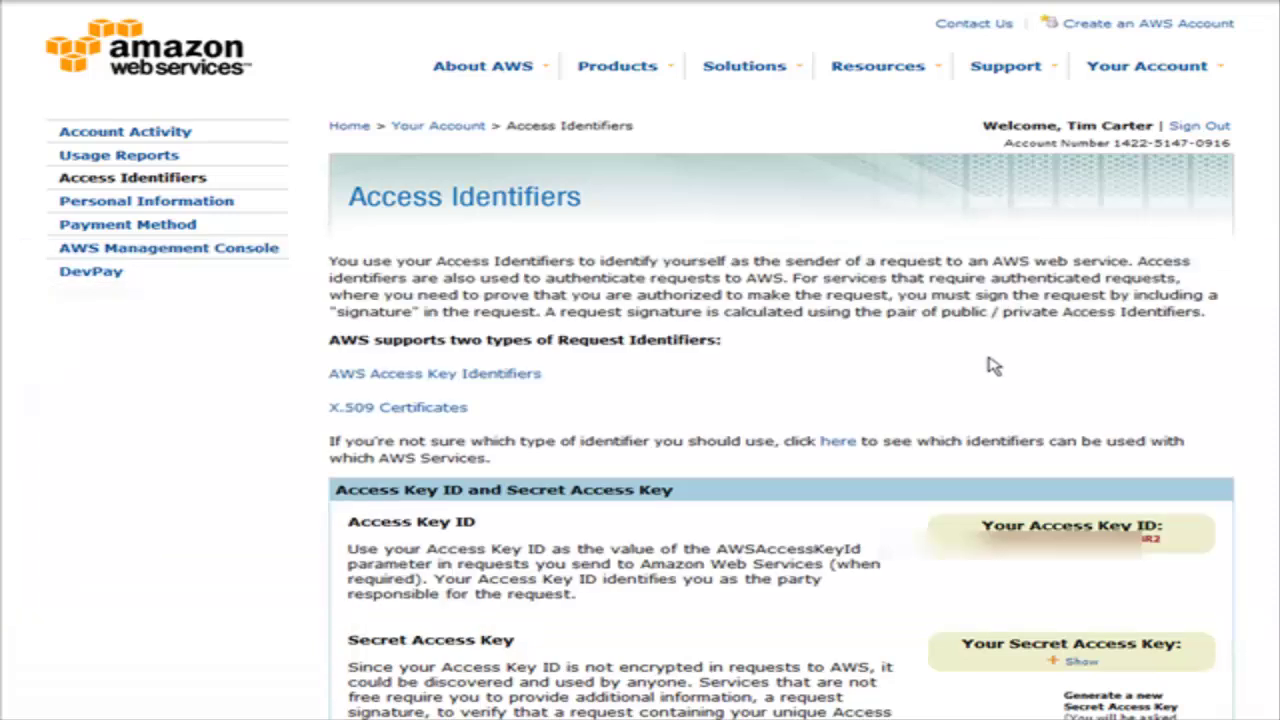
{"action": "left_click", "coordinate": [1075, 665]}
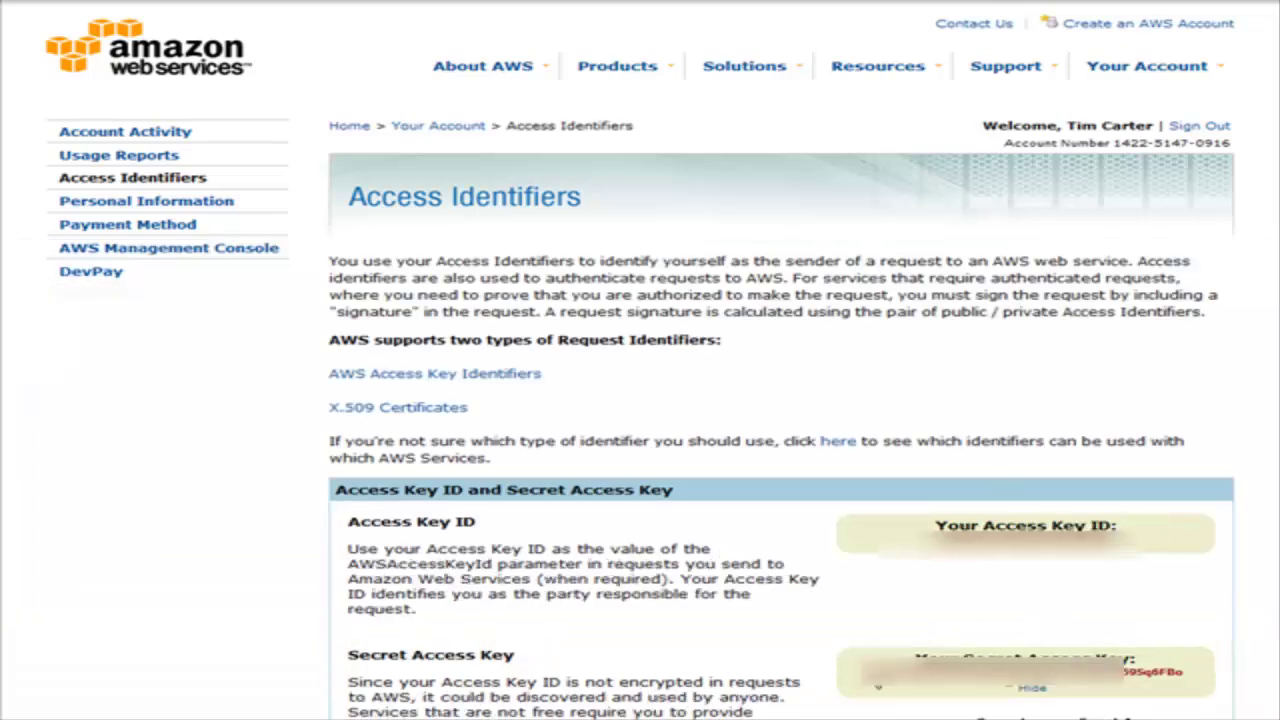
{"action": "left_click_drag", "start_coordinate": [864, 672], "coordinate": [1179, 676]}
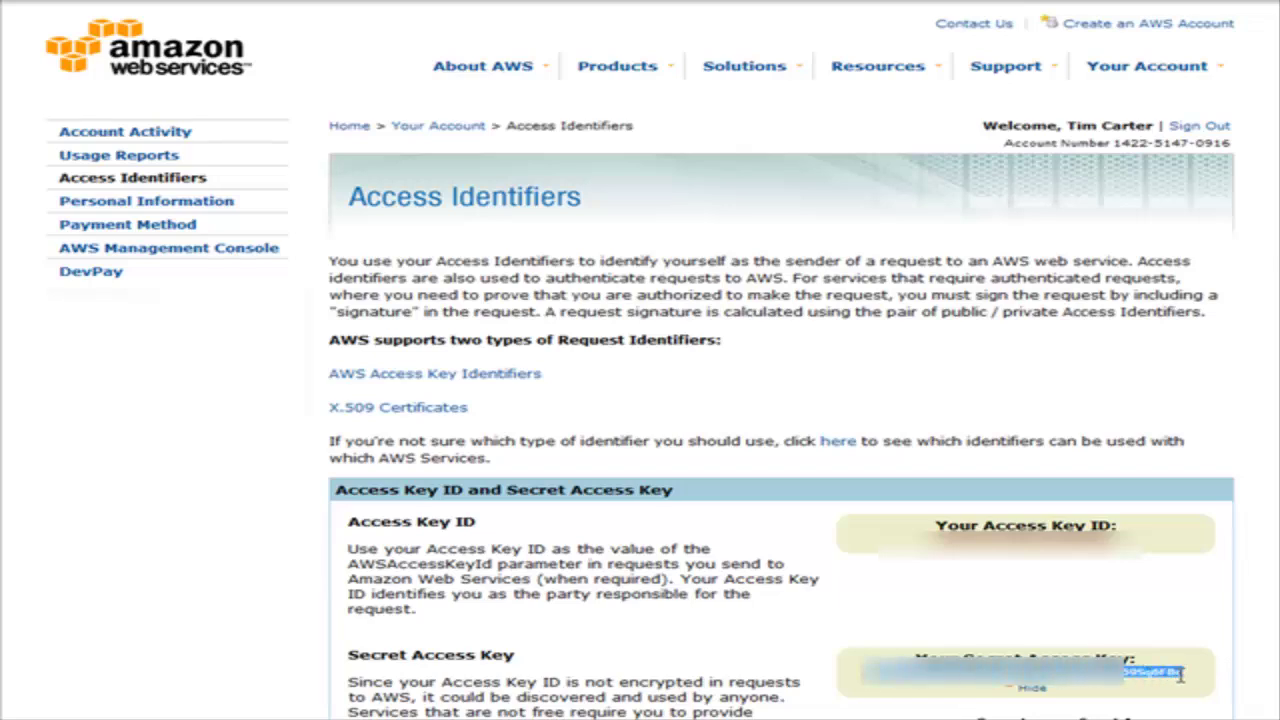
{"action": "right_click", "coordinate": [1180, 674]}
{"action": "left_click", "coordinate": [1230, 688]}
{"action": "key", "text": "alt+Tab"}
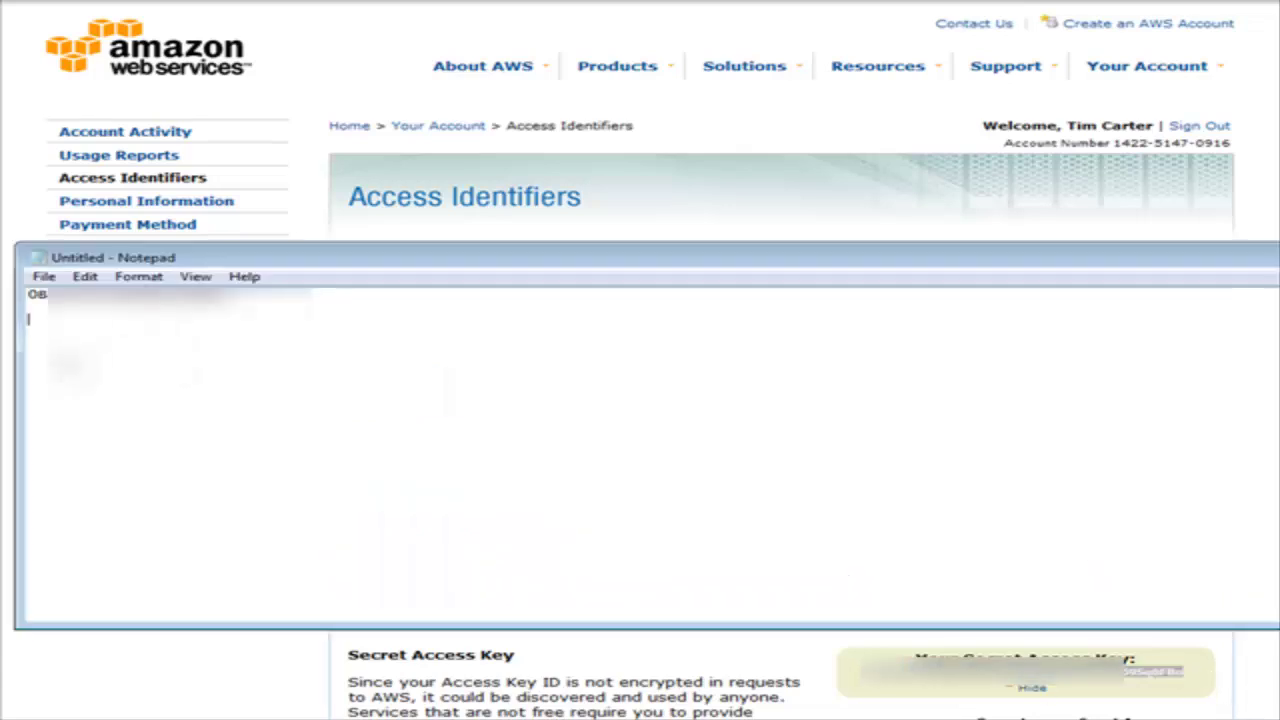
{"action": "key", "text": "ctrl+v"}
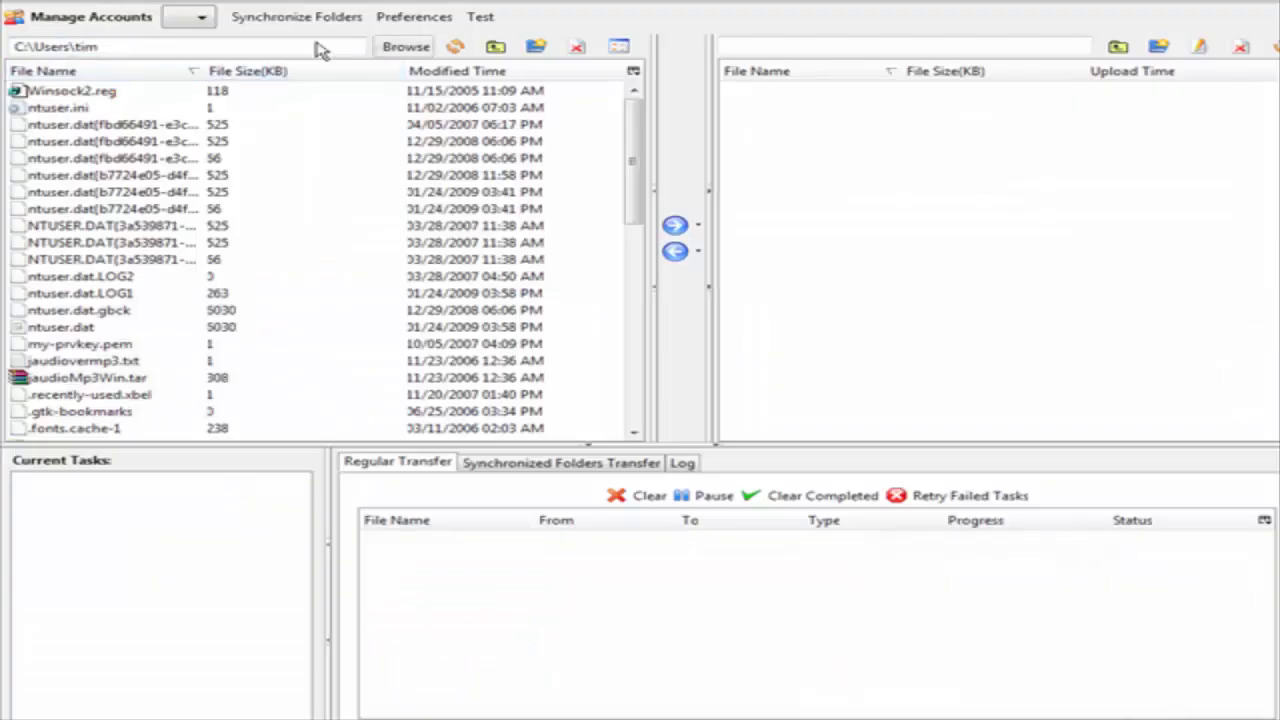
Step: In the Account Manager, name a new account 's3 acc 1' and paste its secret key
{"action": "left_click", "coordinate": [112, 20]}
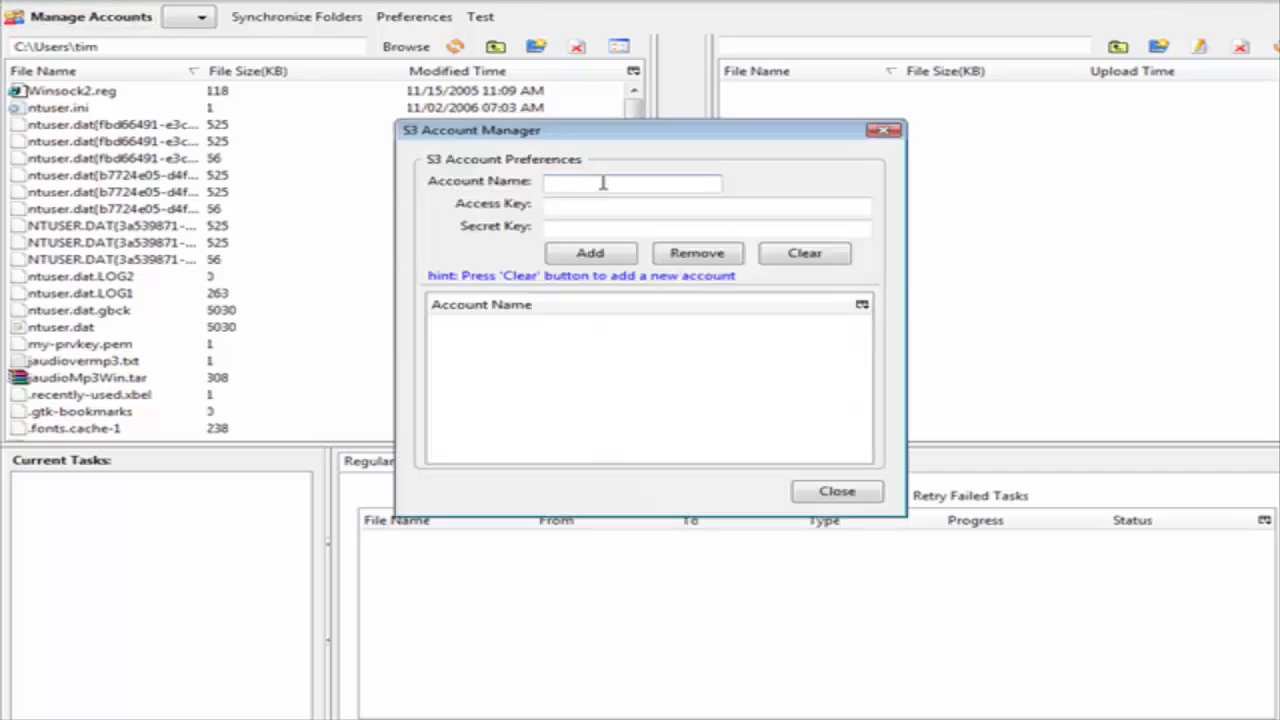
{"action": "type", "text": "s3 a"}
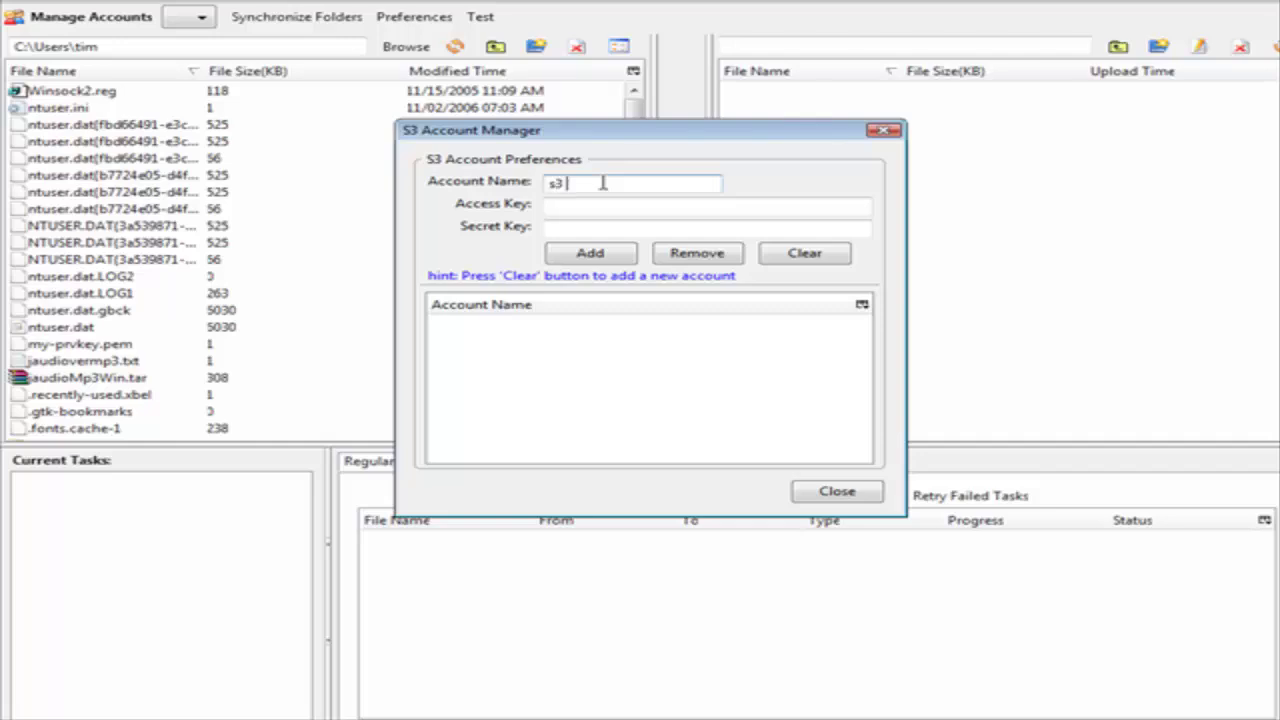
{"action": "type", "text": "cc 1"}
{"action": "key", "text": "Tab"}
{"action": "key", "text": "Tab"}
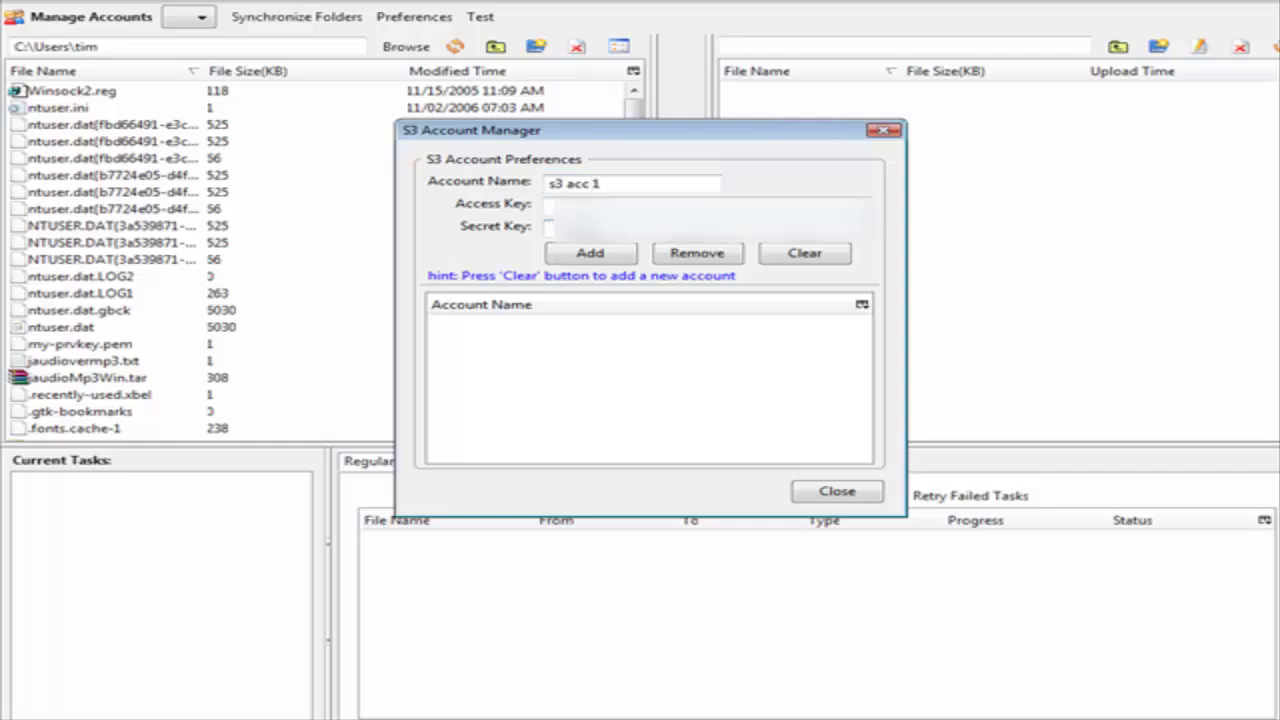
{"action": "key", "text": "ctrl+v"}
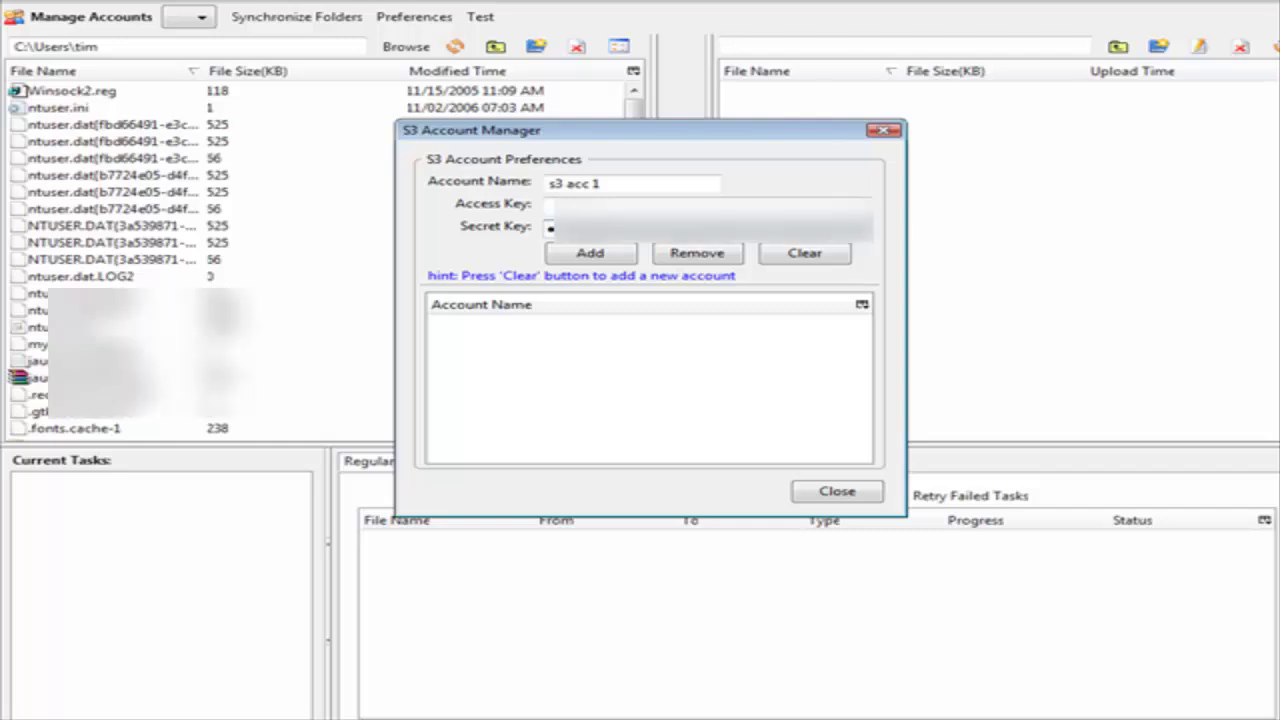
Step: Copy the Access Key ID from Notepad into the account, add it, and connect
{"action": "key", "text": "alt+Tab"}
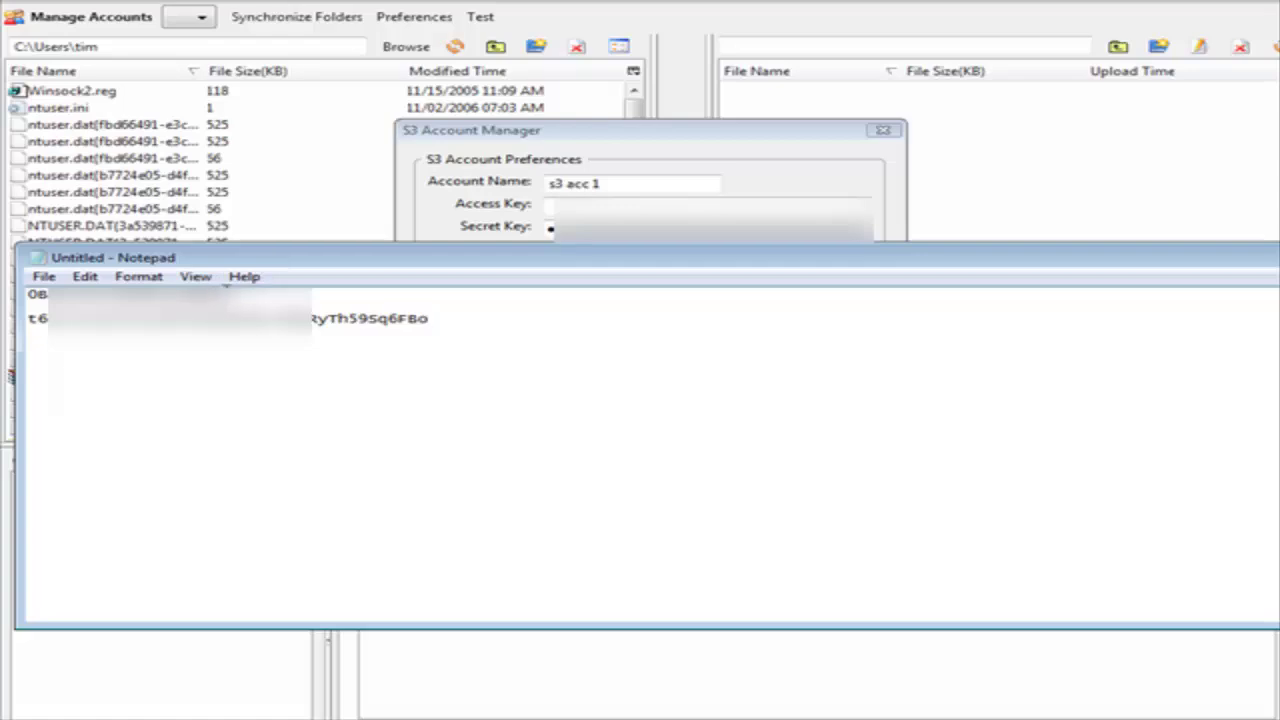
{"action": "left_click_drag", "start_coordinate": [226, 295], "coordinate": [22, 295]}
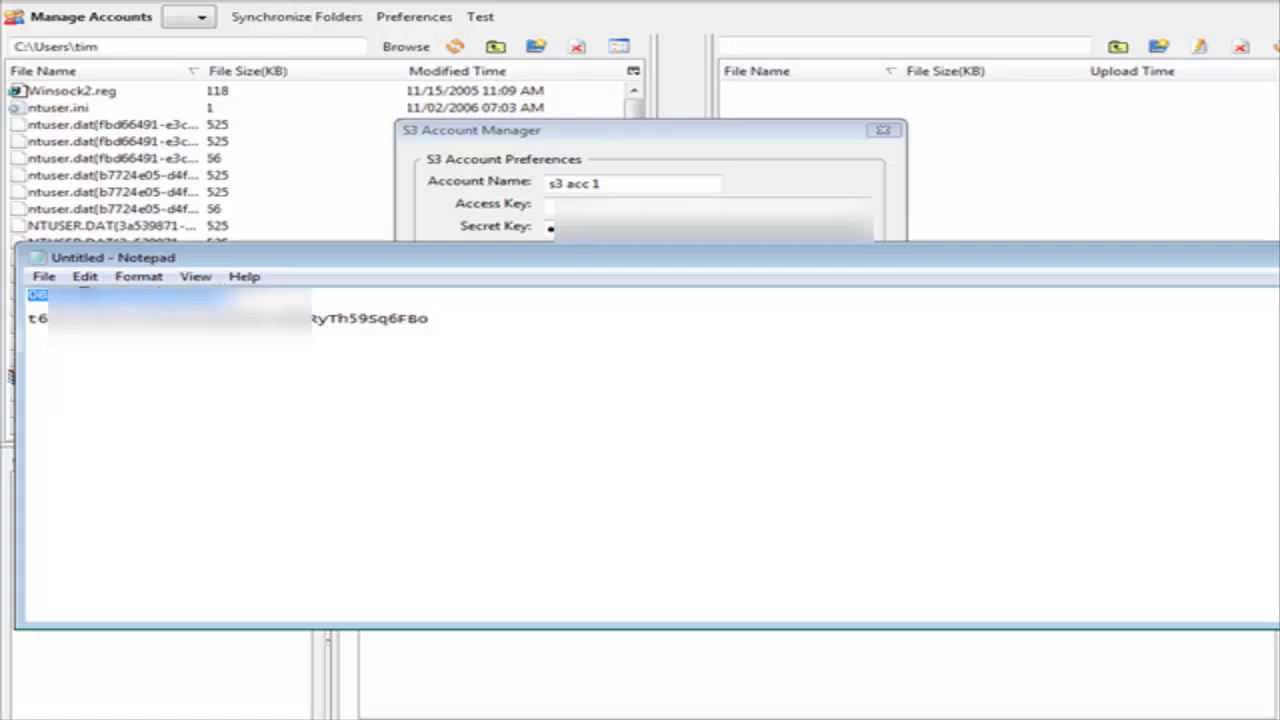
{"action": "right_click", "coordinate": [78, 294]}
{"action": "left_click", "coordinate": [160, 350]}
{"action": "left_click", "coordinate": [600, 205]}
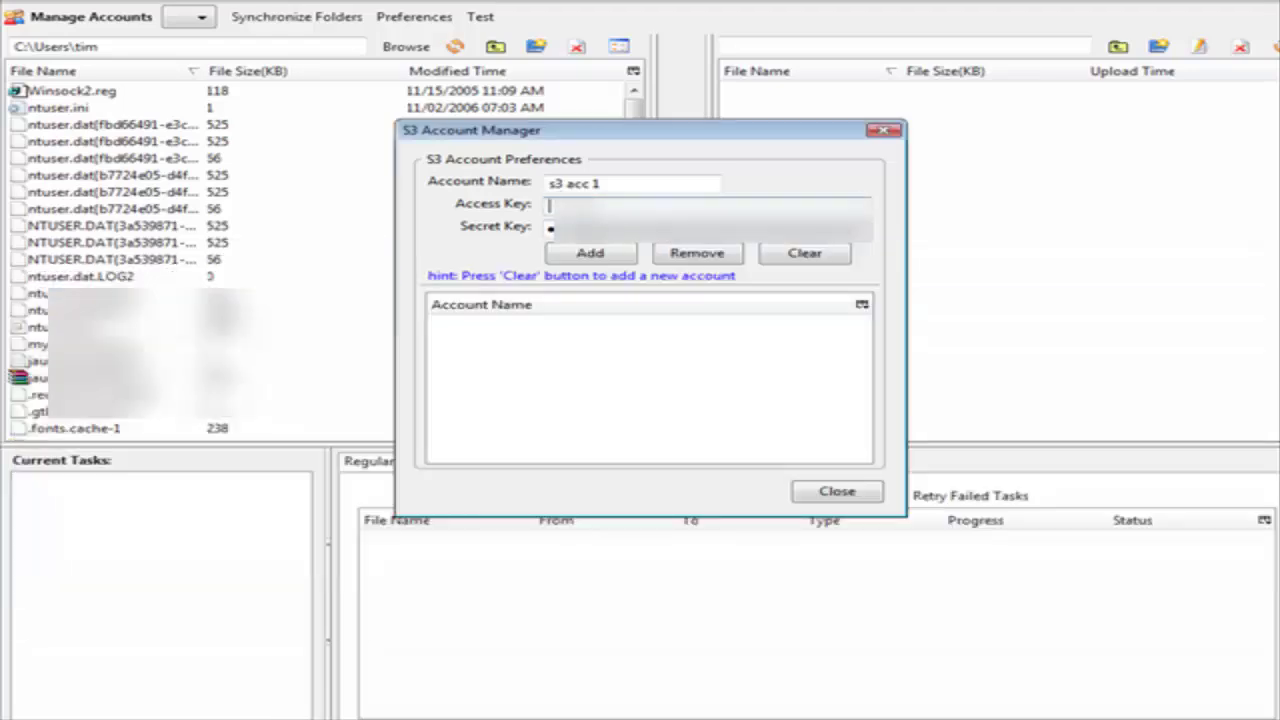
{"action": "key", "text": "ctrl+v"}
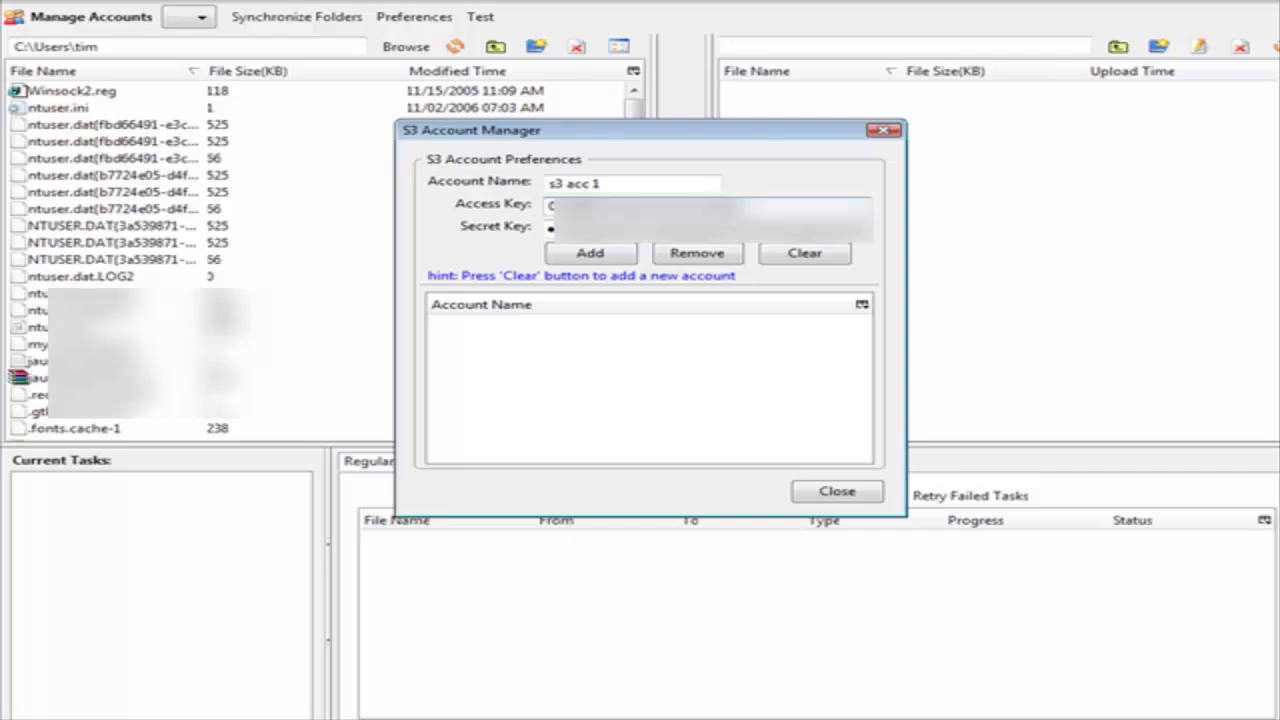
{"action": "left_click", "coordinate": [574, 256]}
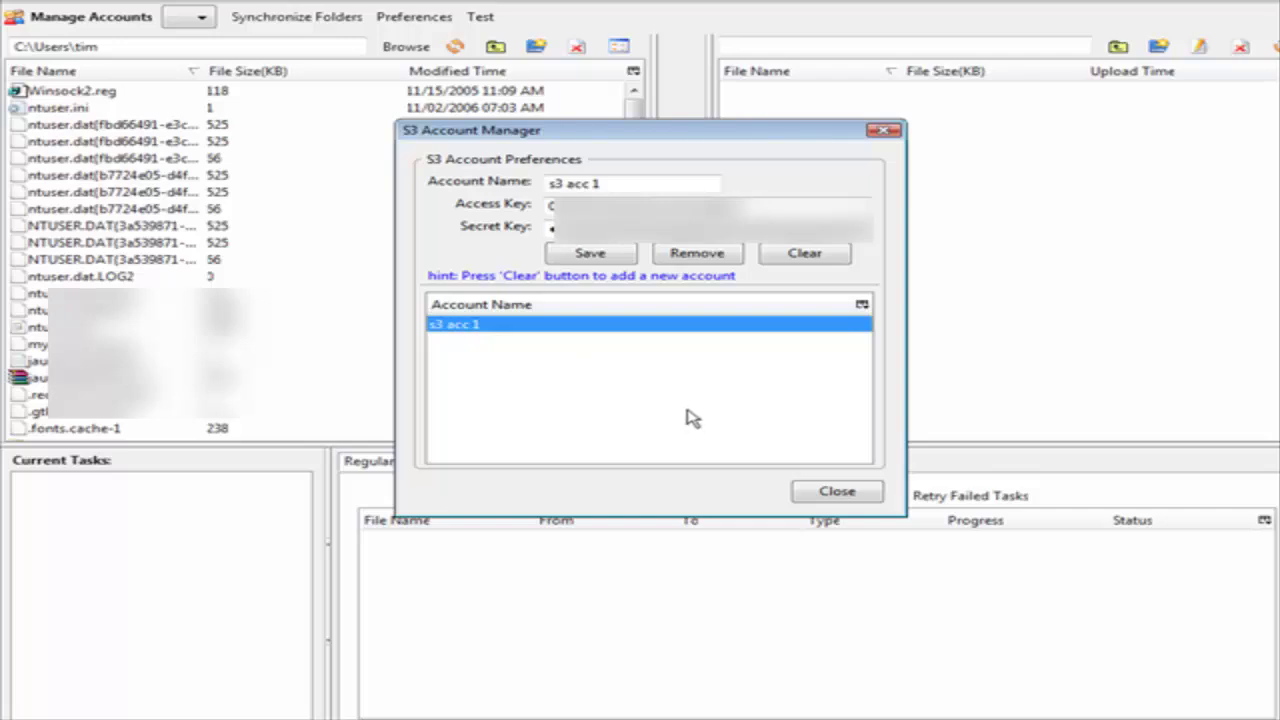
{"action": "left_click", "coordinate": [836, 492]}
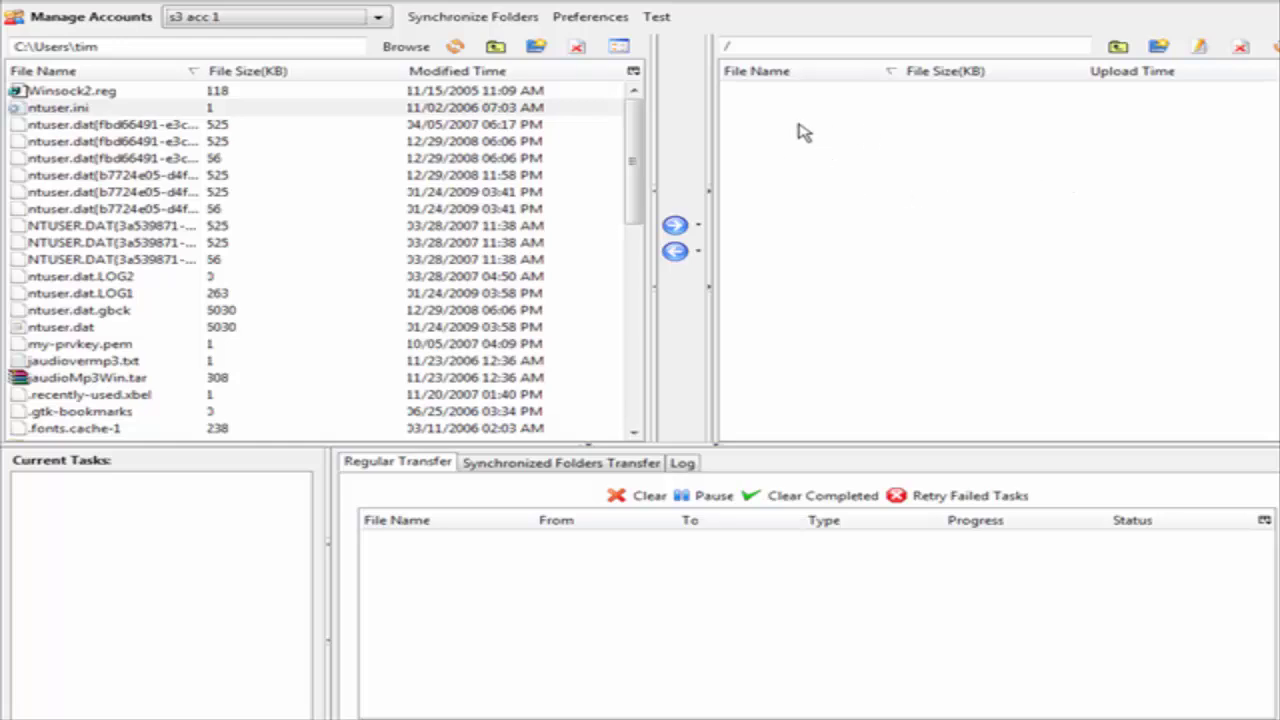
Step: Create two S3 buckets with Create Directory: store-videos, then public-videos
{"action": "left_click", "coordinate": [1160, 48]}
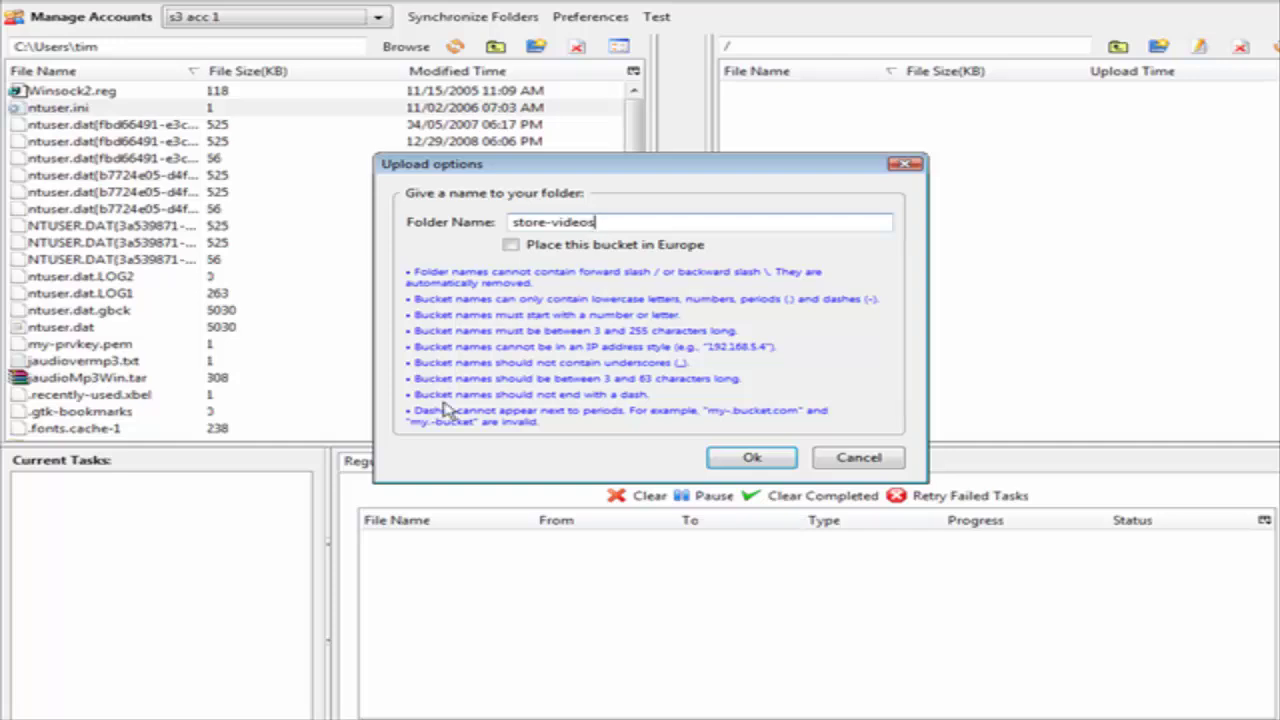
{"action": "left_click", "coordinate": [751, 457]}
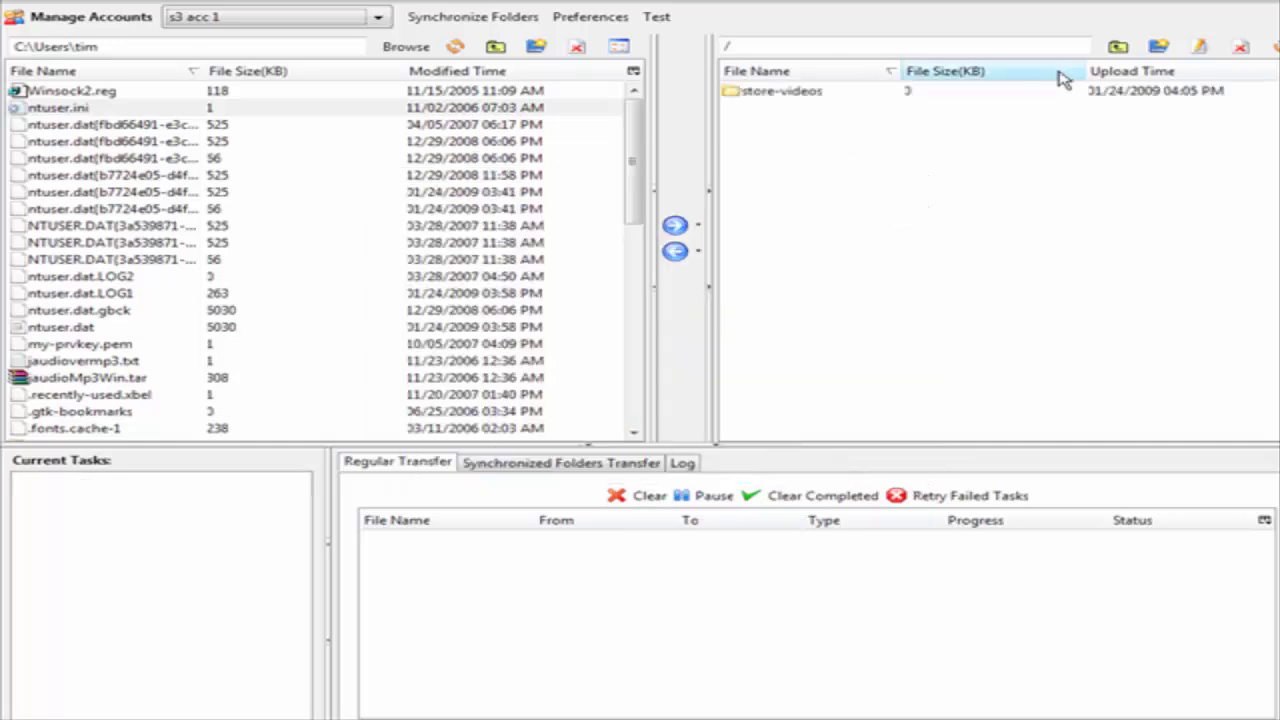
{"action": "left_click", "coordinate": [1160, 47]}
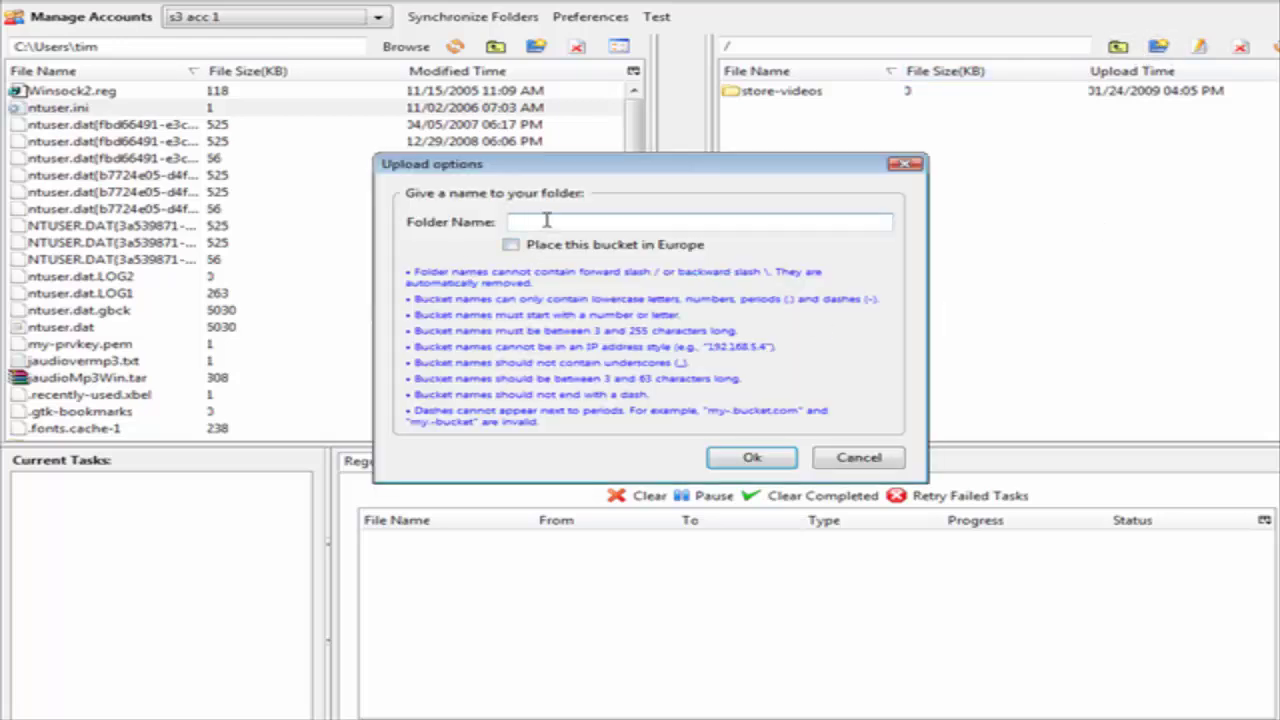
{"action": "type", "text": "public-videos"}
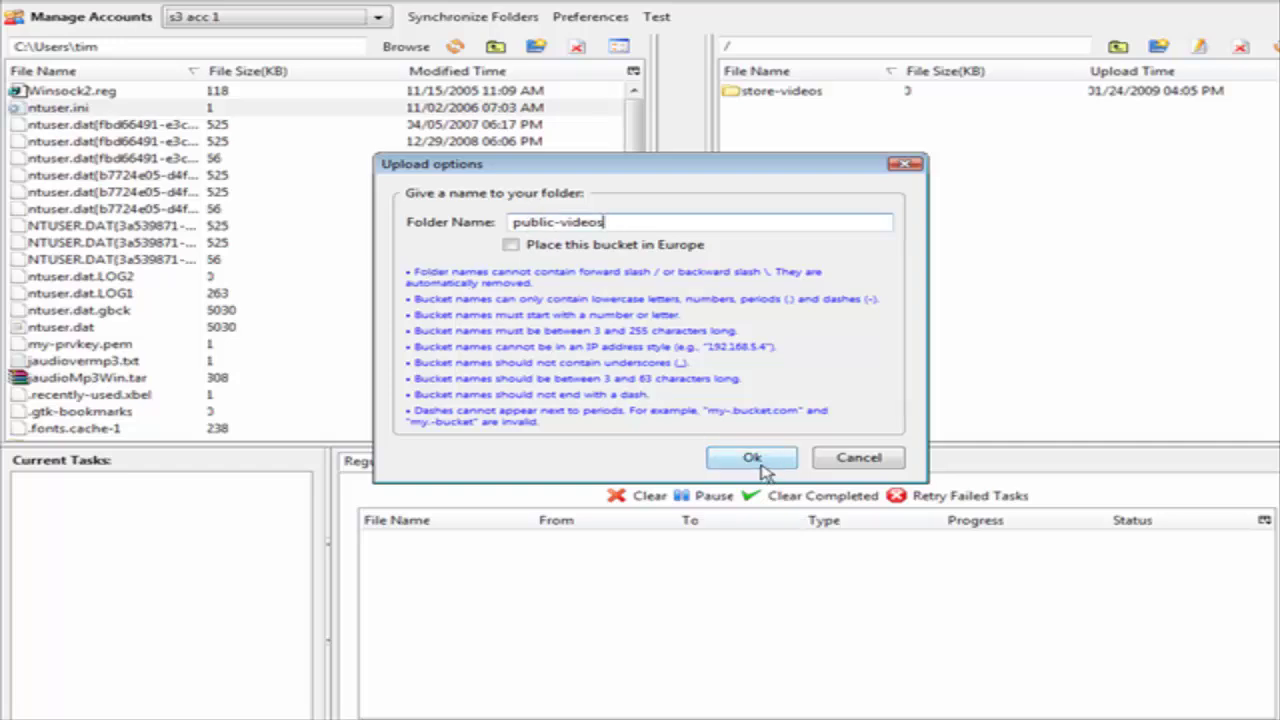
{"action": "left_click", "coordinate": [752, 458]}
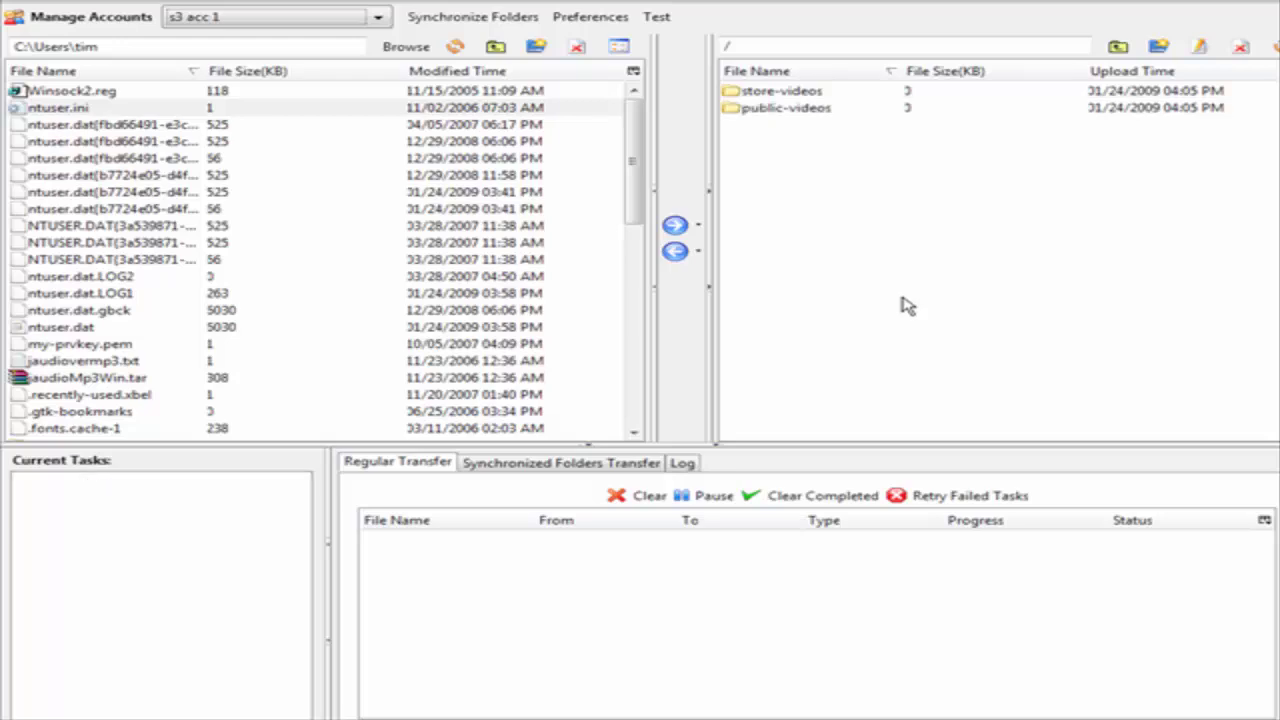
{"action": "left_click", "coordinate": [109, 46]}
{"action": "left_click", "coordinate": [781, 95]}
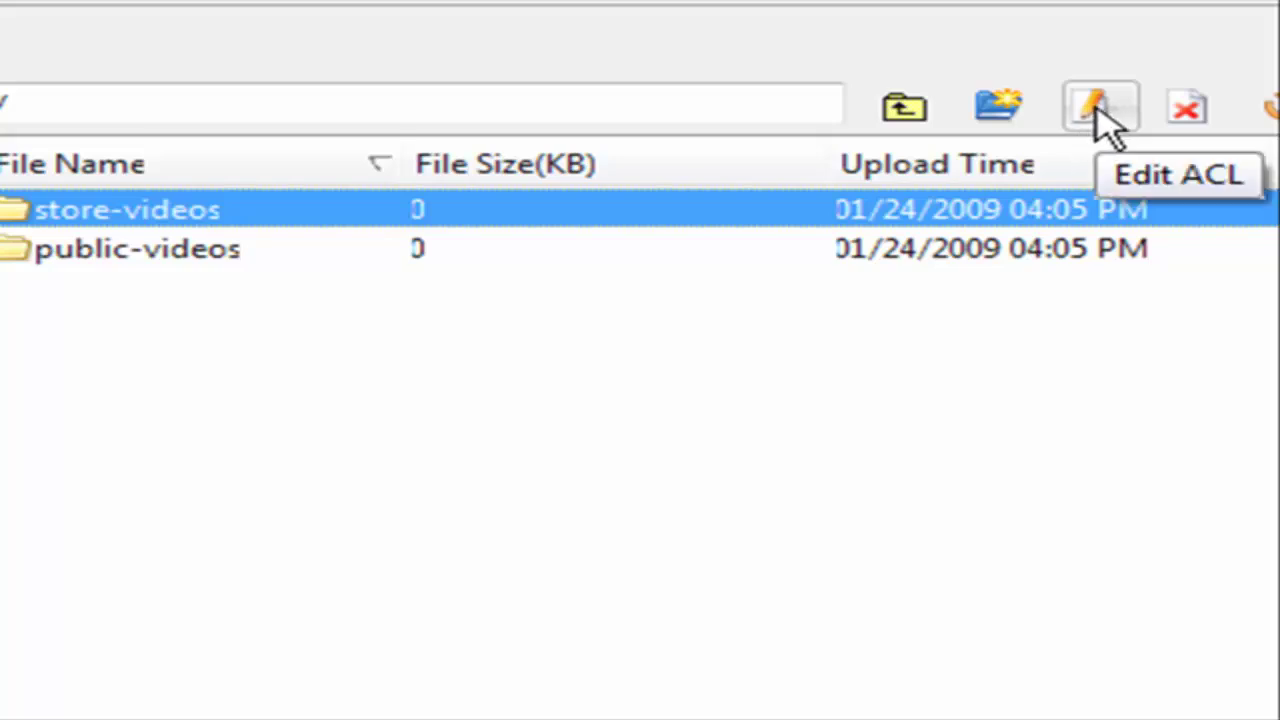
{"action": "left_click", "coordinate": [1100, 110]}
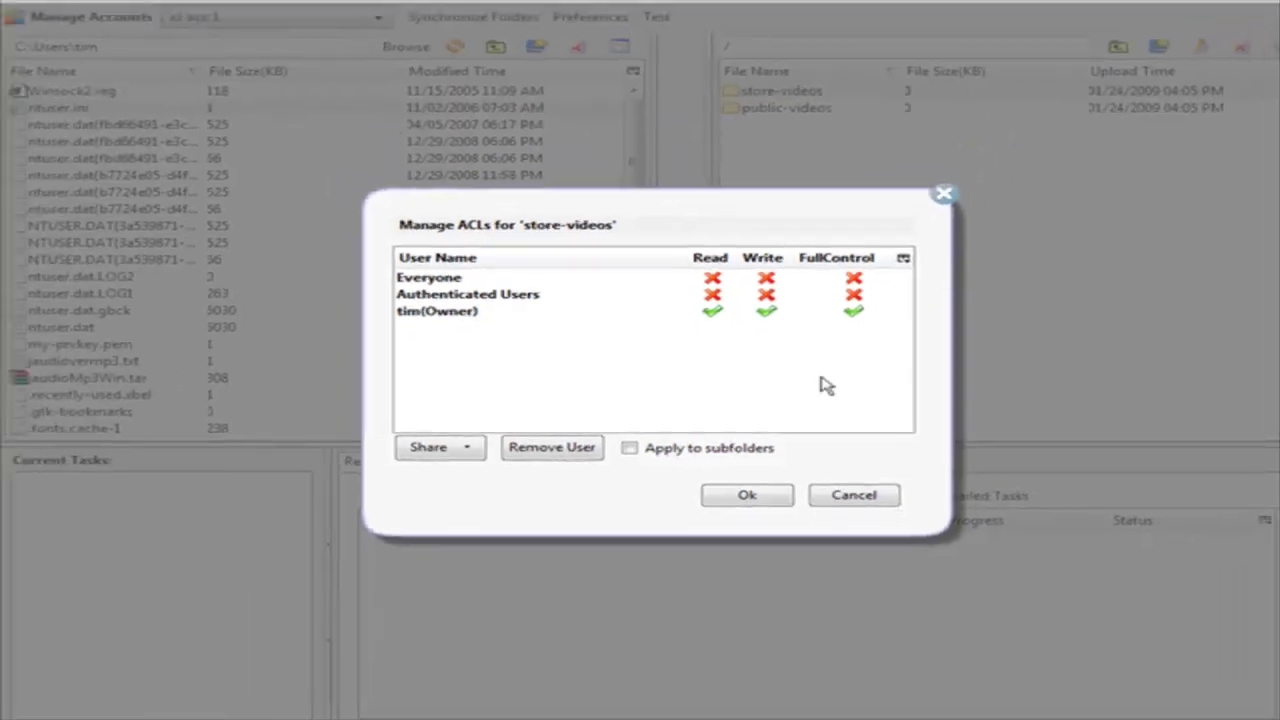
{"action": "left_click", "coordinate": [845, 495]}
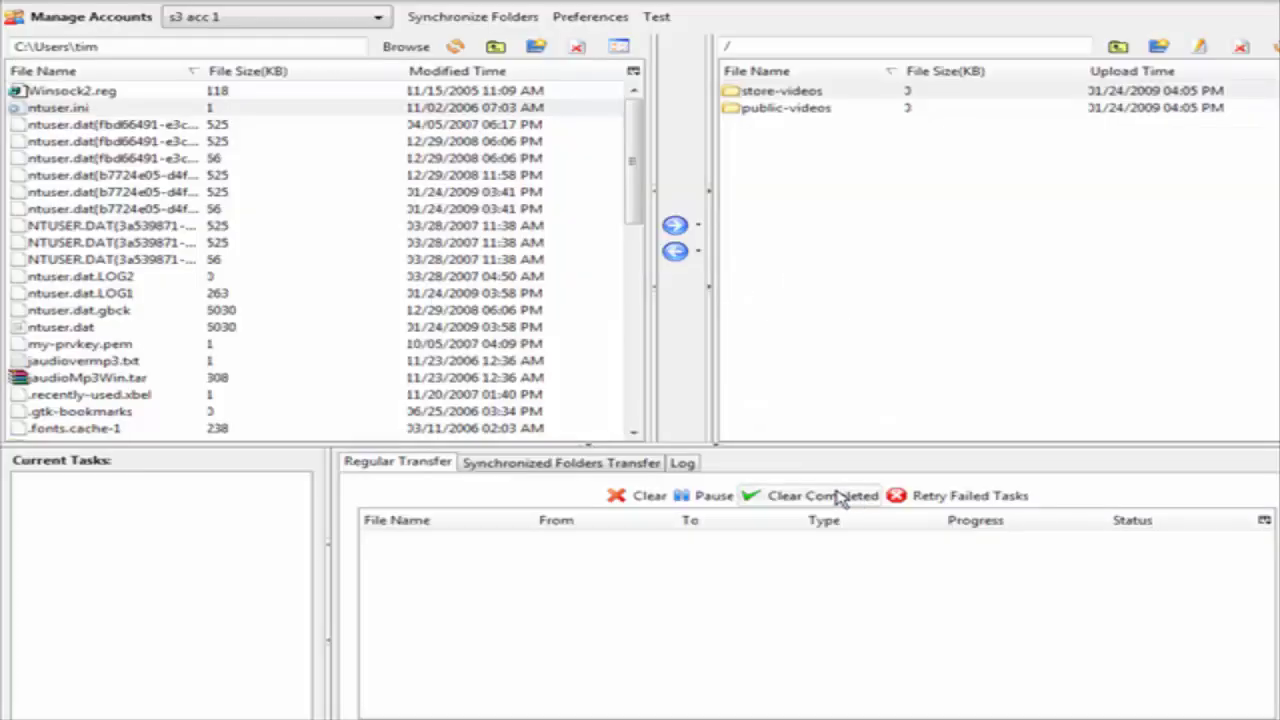
{"action": "left_click", "coordinate": [828, 92]}
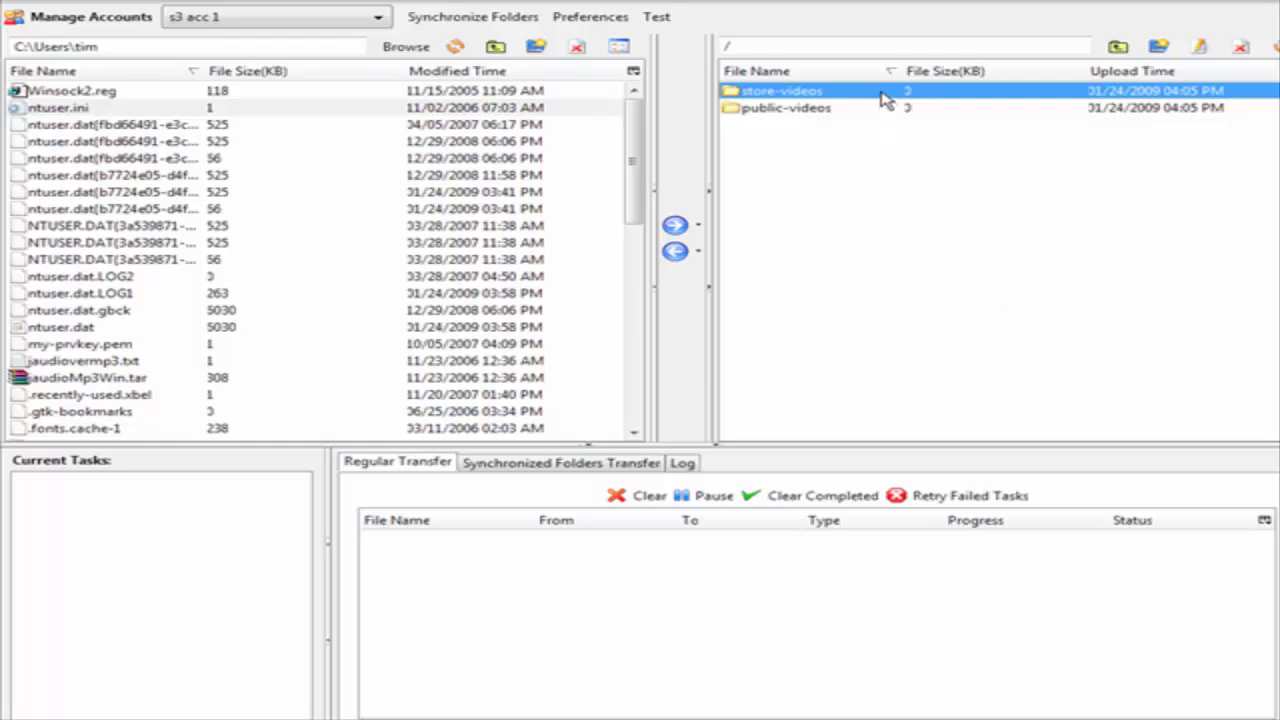
{"action": "left_click", "coordinate": [800, 110]}
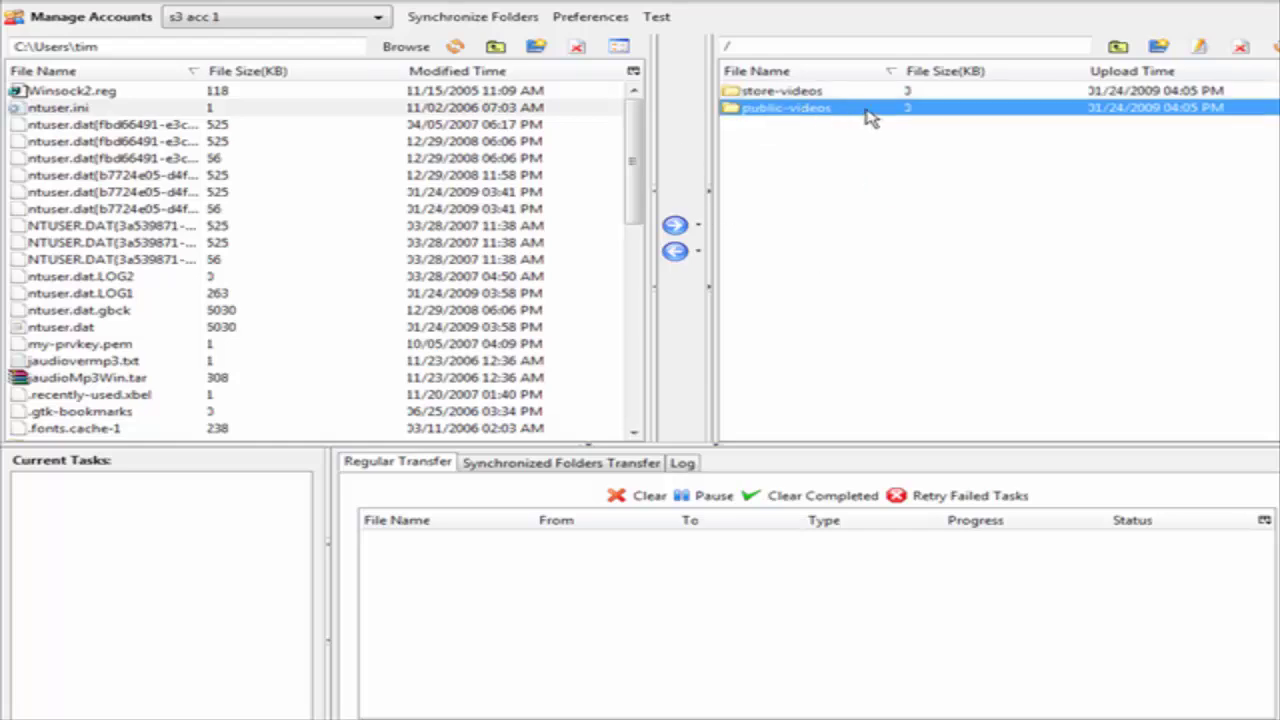
Step: Edit the public-videos bucket's ACL to grant Read permission to Everyone
{"action": "left_click", "coordinate": [1200, 46]}
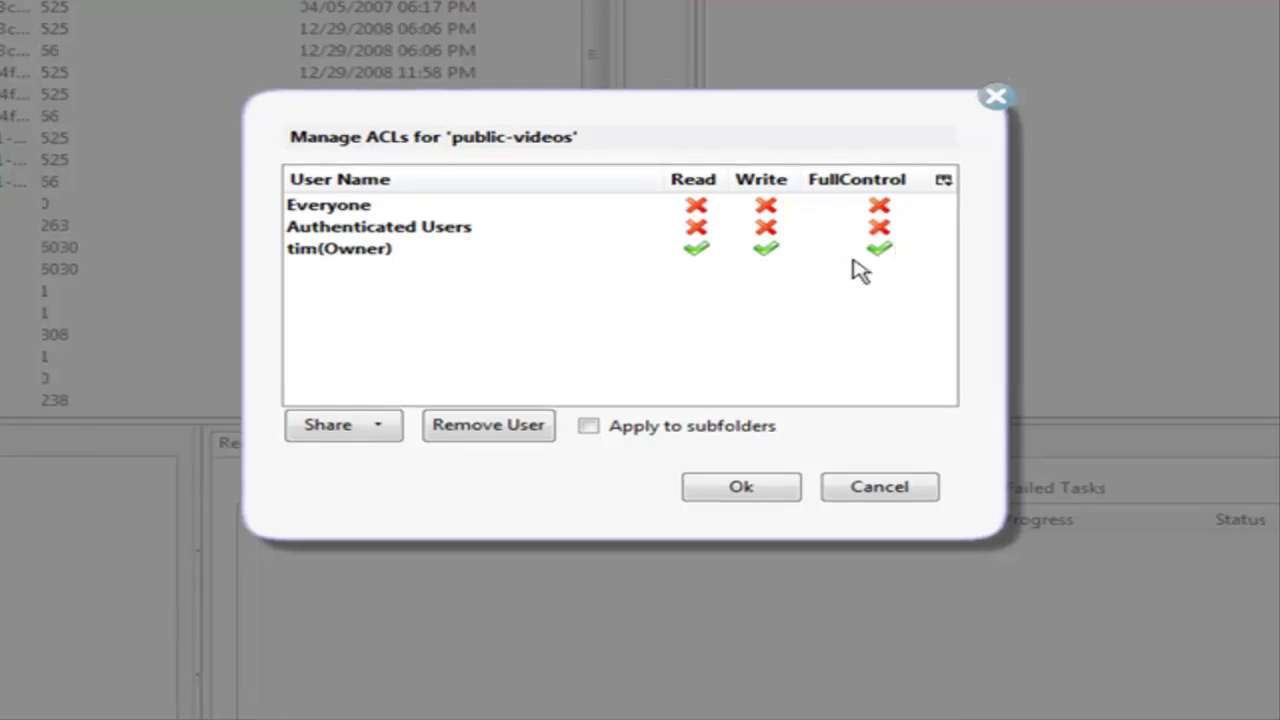
{"action": "left_click", "coordinate": [697, 205]}
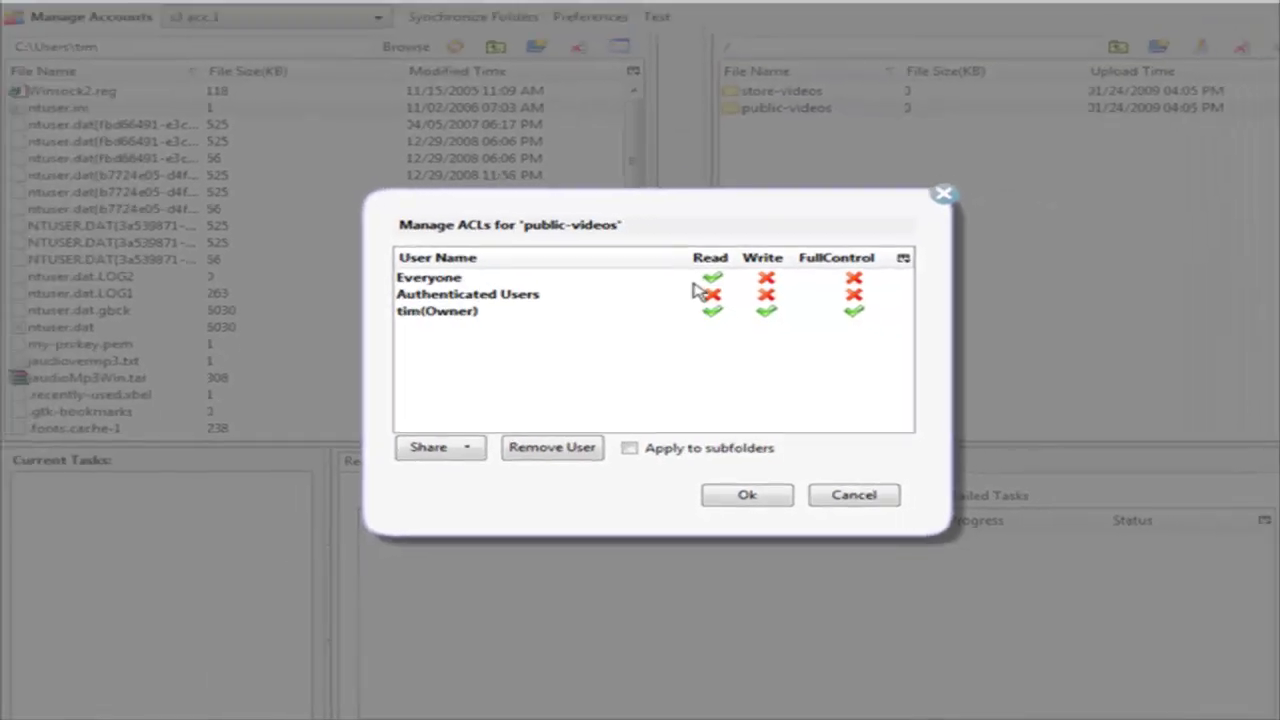
{"action": "left_click", "coordinate": [722, 493]}
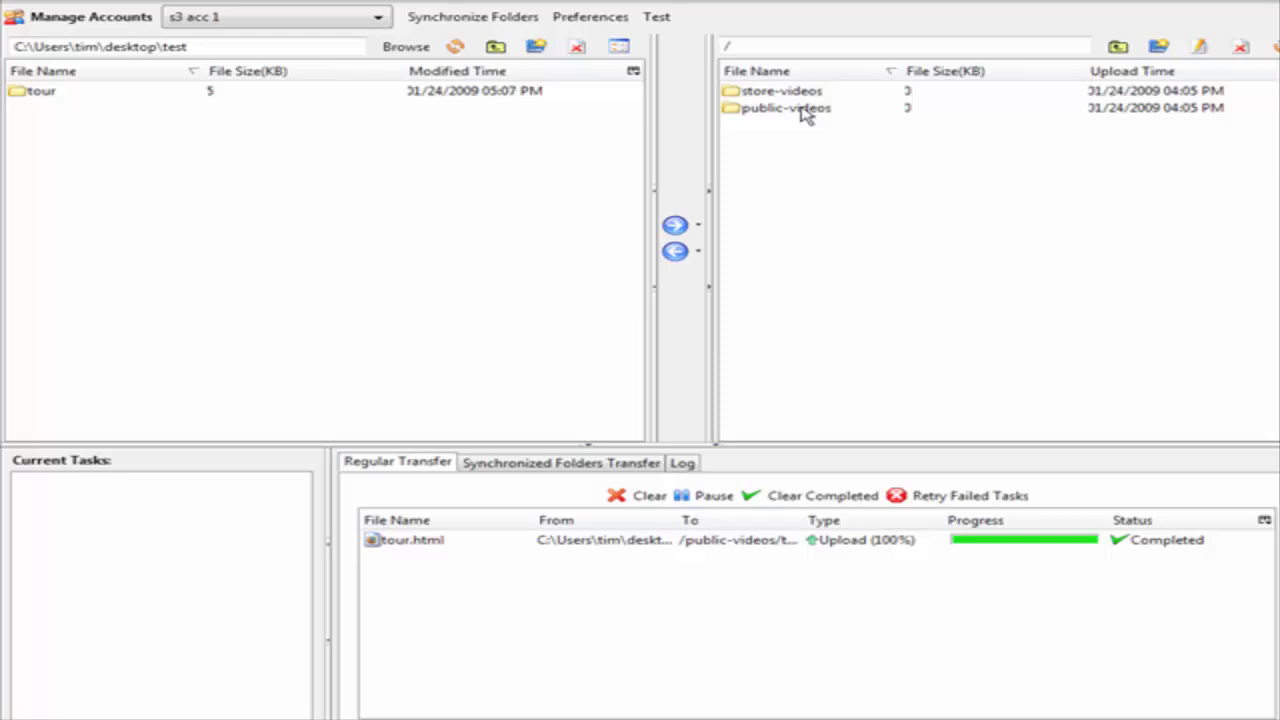
Step: Open the public-videos bucket in the remote S3 pane
{"action": "double_click", "coordinate": [805, 110]}
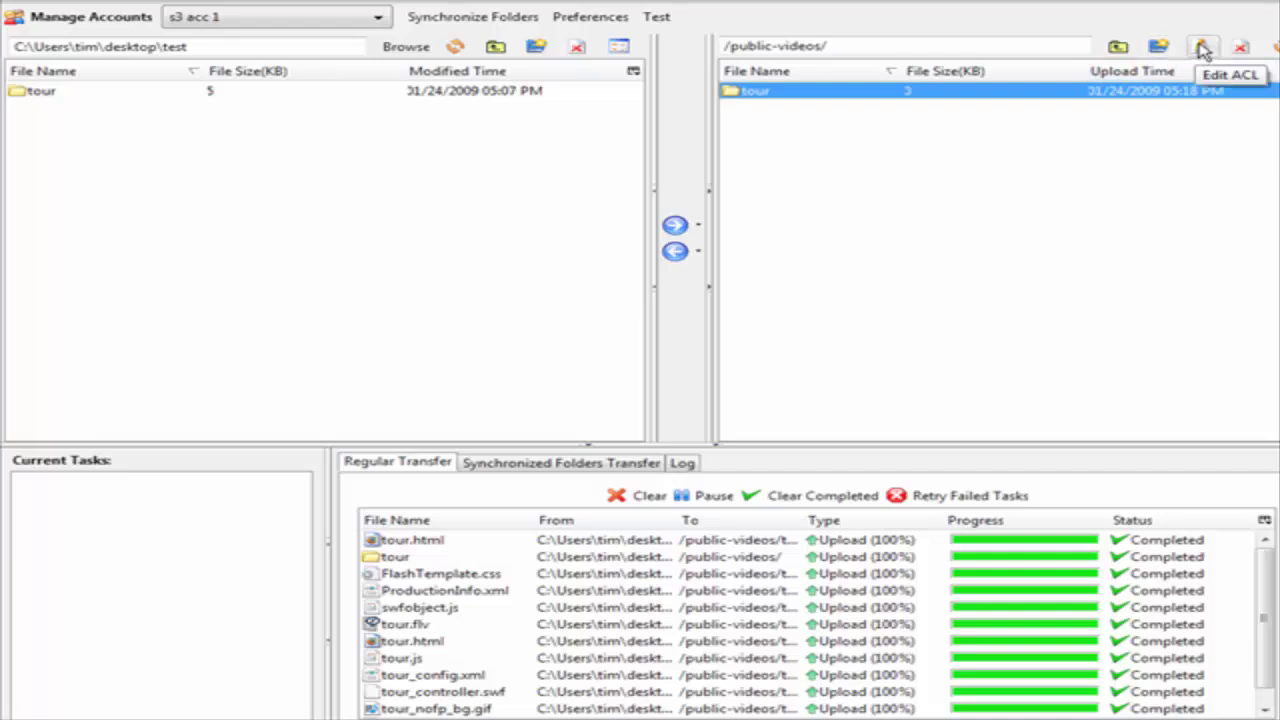
Step: Extend public-videos' everyone-read permission to all its subfolders and files
{"action": "left_click", "coordinate": [1203, 49]}
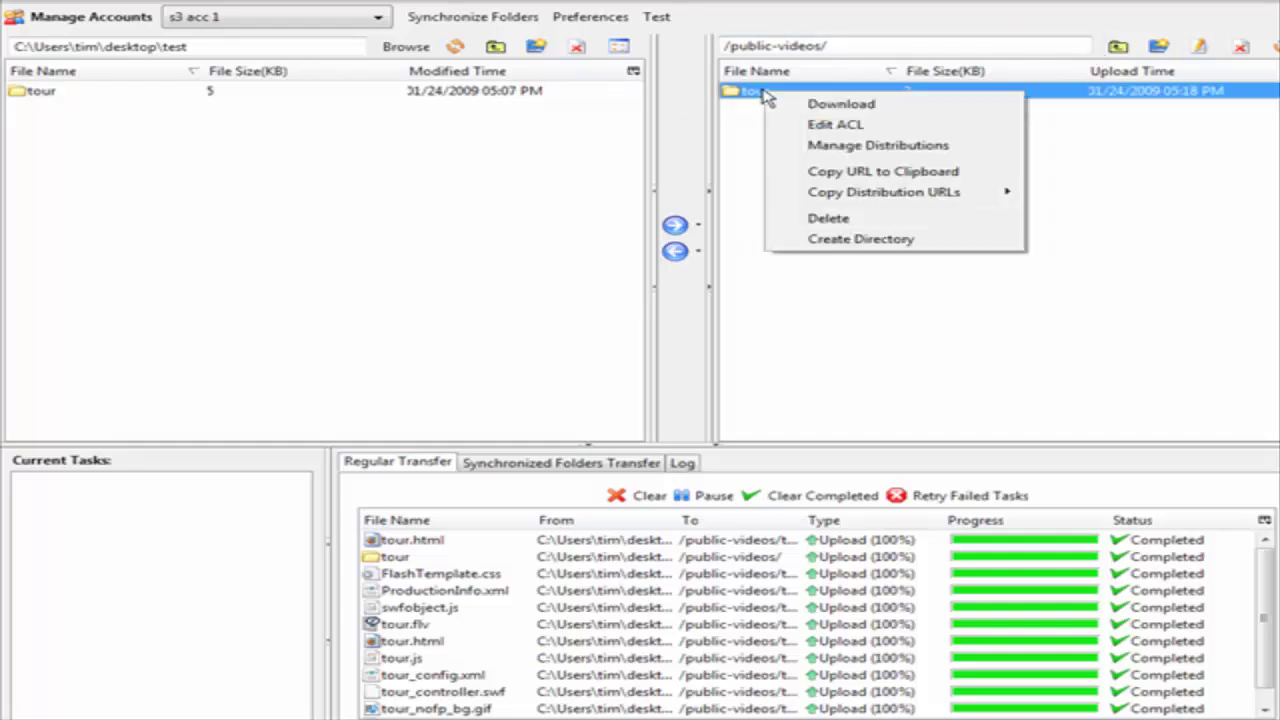
{"action": "left_click", "coordinate": [1260, 293]}
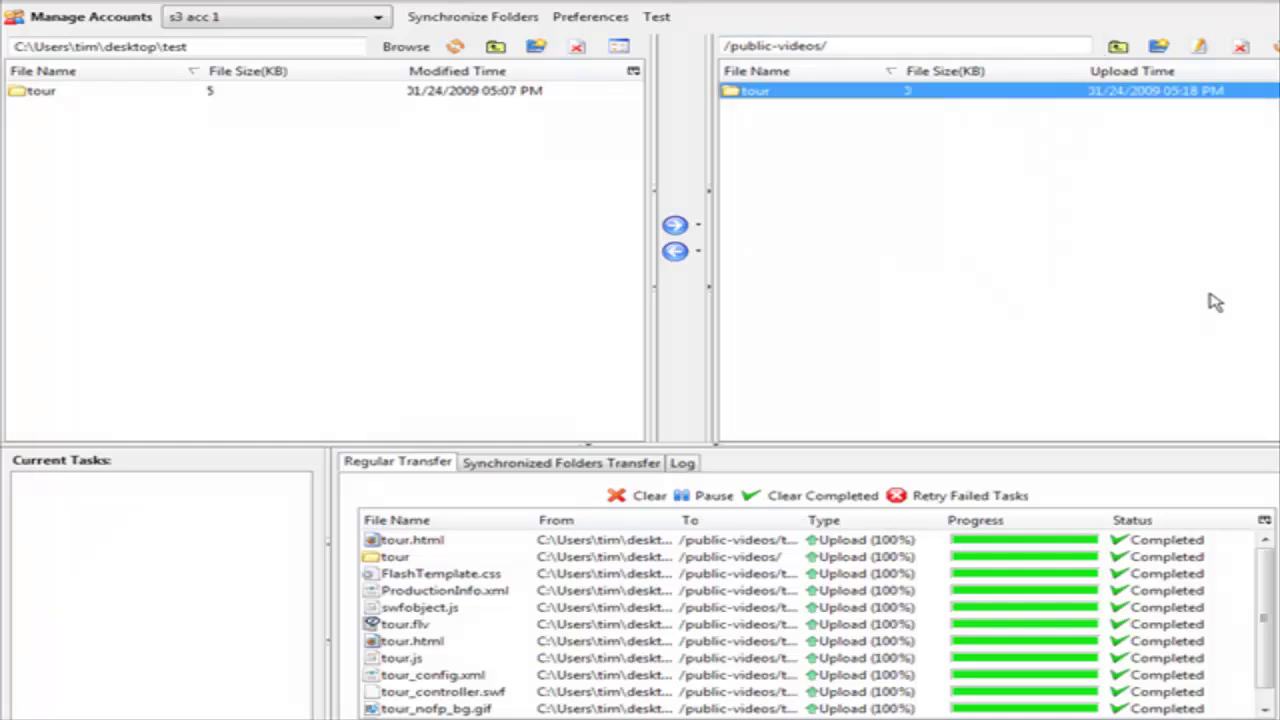
{"action": "right_click", "coordinate": [808, 98]}
{"action": "left_click", "coordinate": [852, 130]}
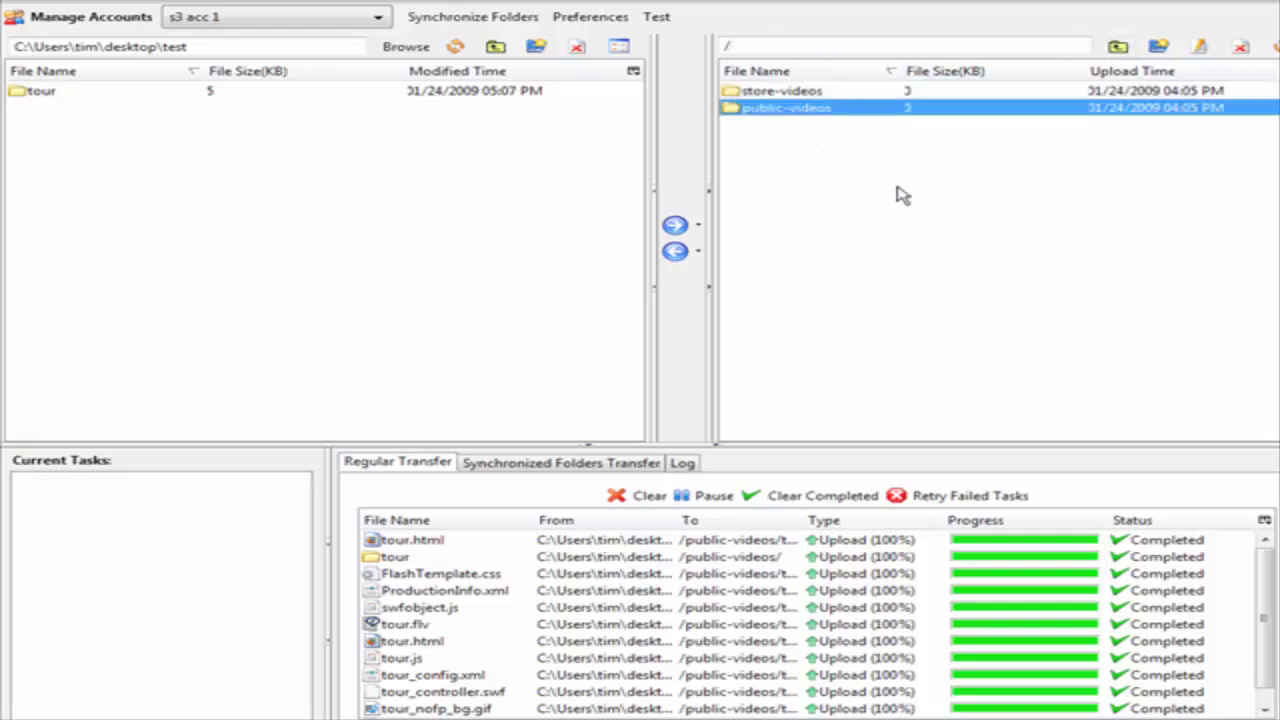
{"action": "right_click", "coordinate": [906, 120]}
{"action": "left_click", "coordinate": [1008, 162]}
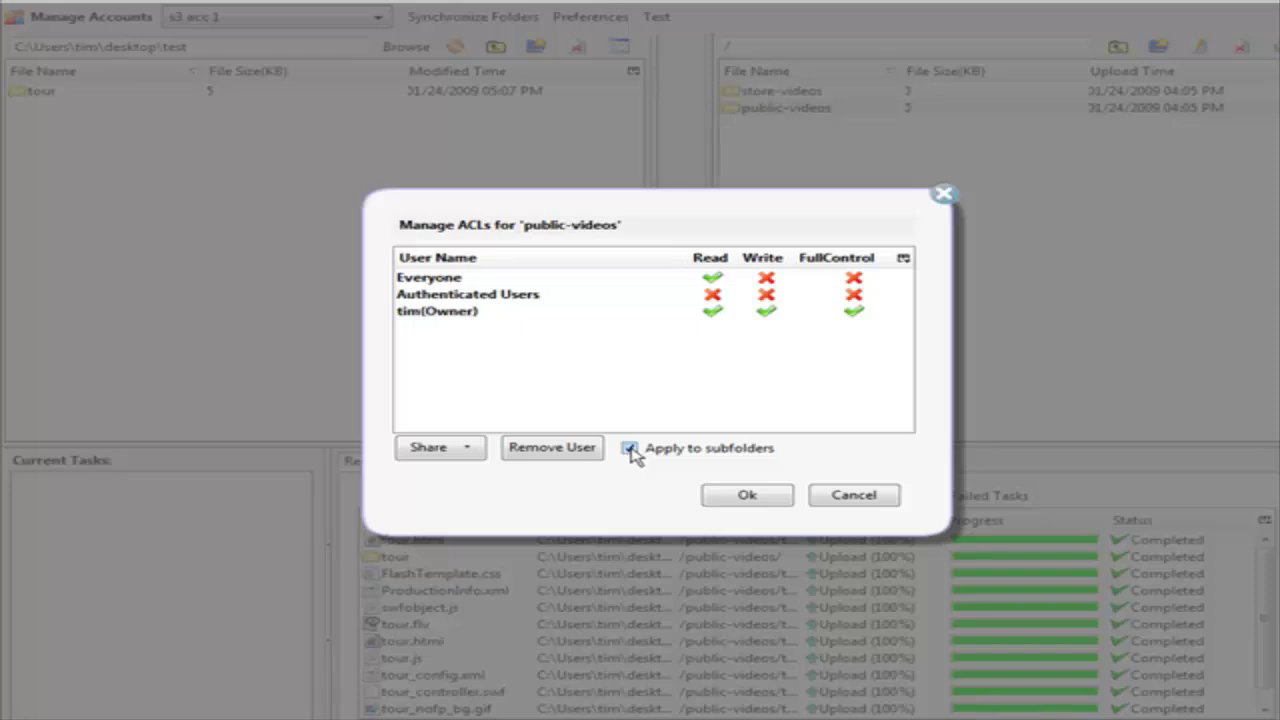
{"action": "left_click", "coordinate": [745, 497]}
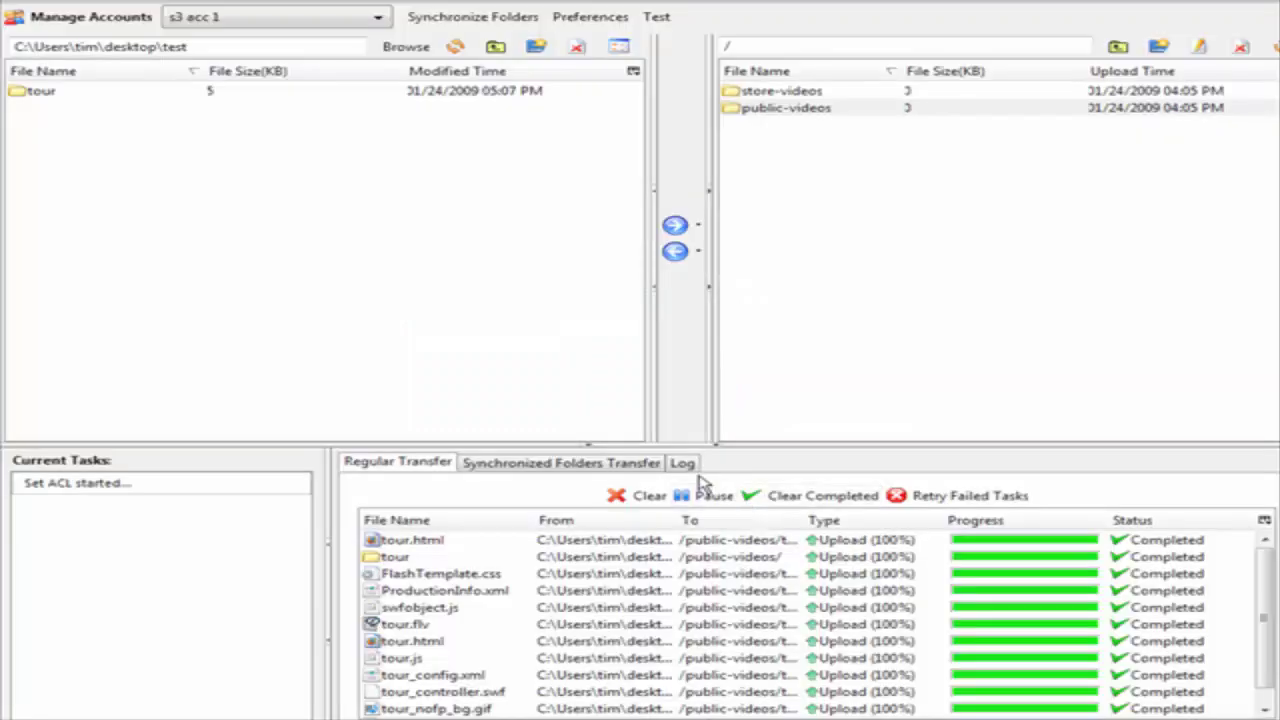
Step: Open the public-videos bucket and bring up the tour folder's permissions
{"action": "left_click", "coordinate": [808, 112]}
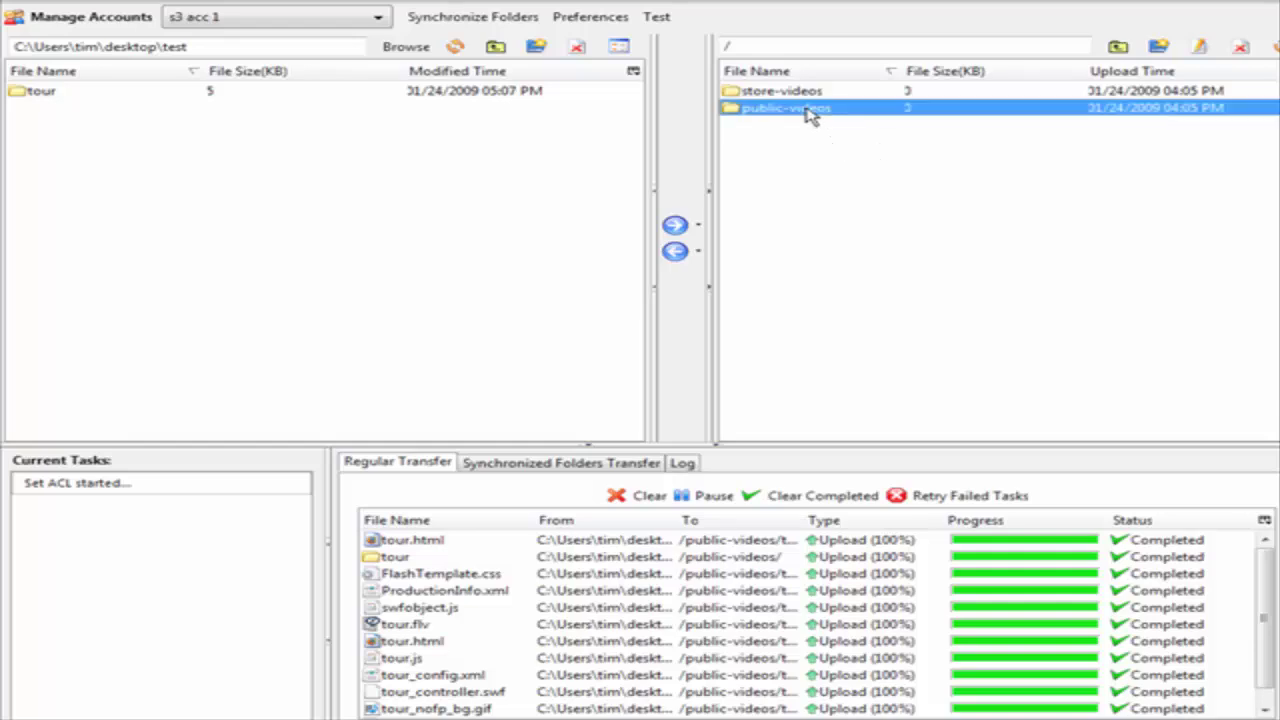
{"action": "double_click", "coordinate": [810, 115]}
{"action": "left_click", "coordinate": [768, 98]}
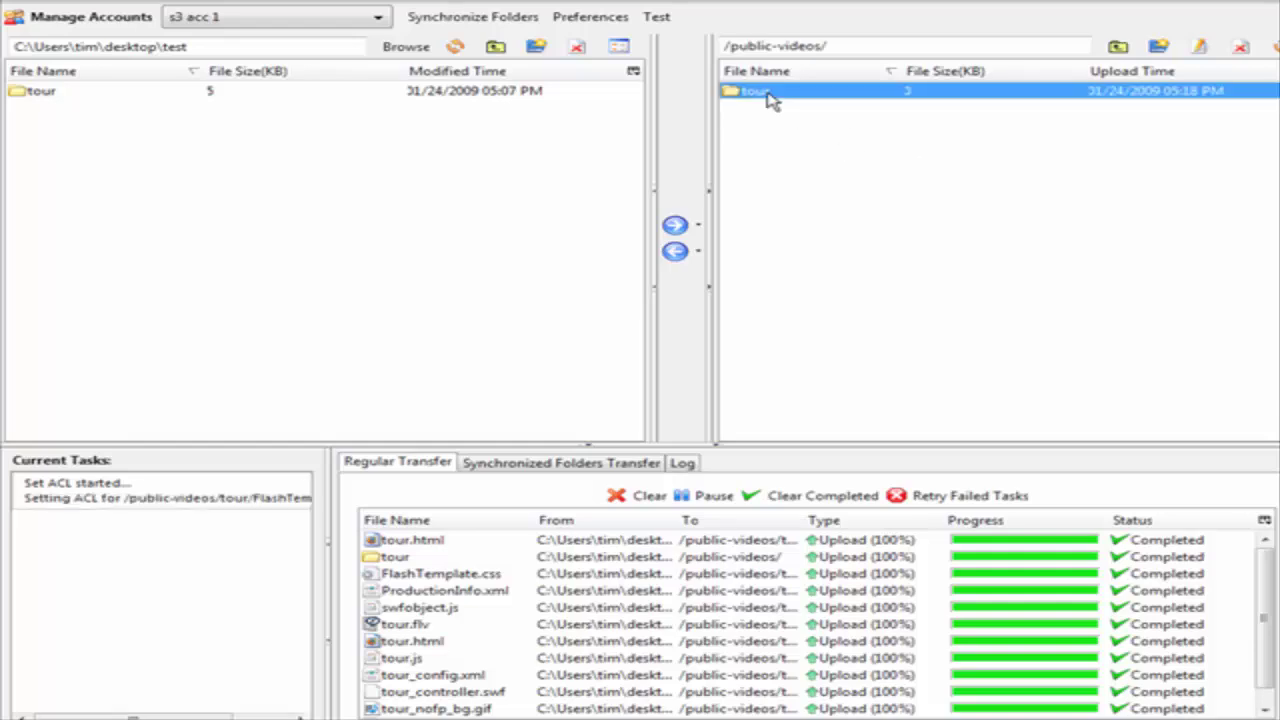
{"action": "right_click", "coordinate": [770, 97]}
{"action": "left_click", "coordinate": [826, 125]}
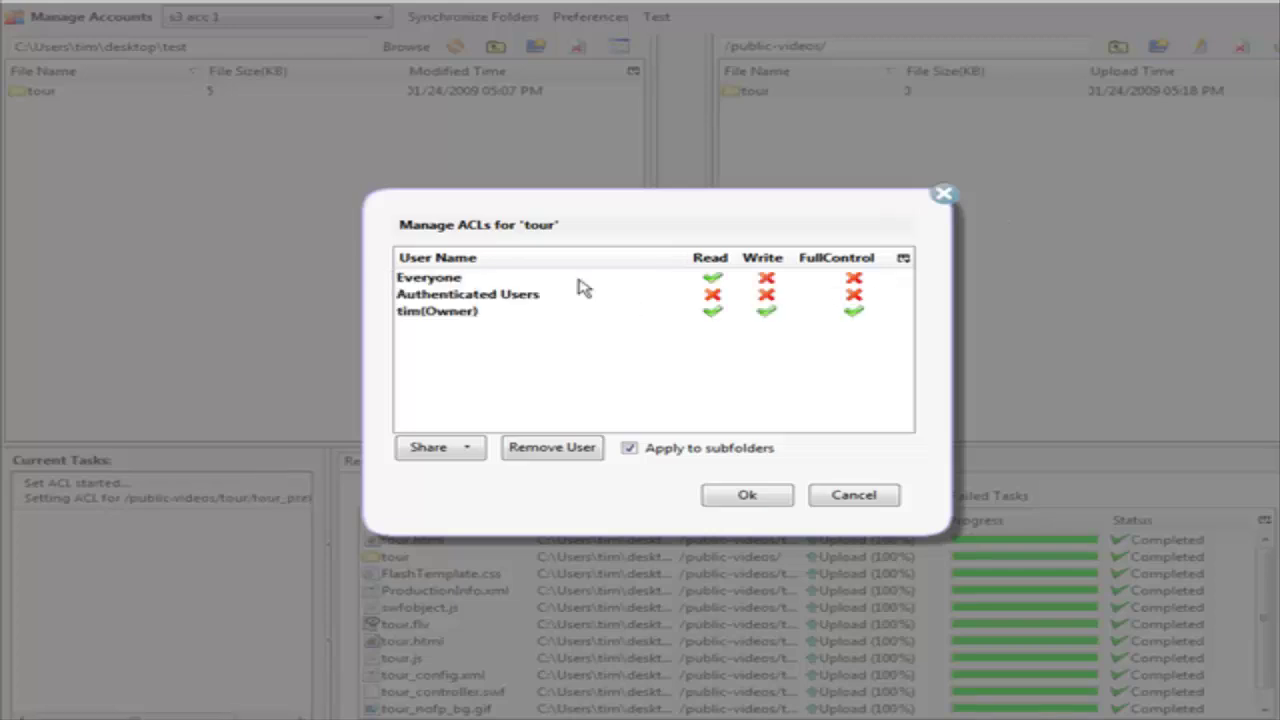
Step: Cancel the tour permissions dialog unchanged and open the tour folder to list its files
{"action": "left_click", "coordinate": [856, 495]}
{"action": "double_click", "coordinate": [766, 93]}
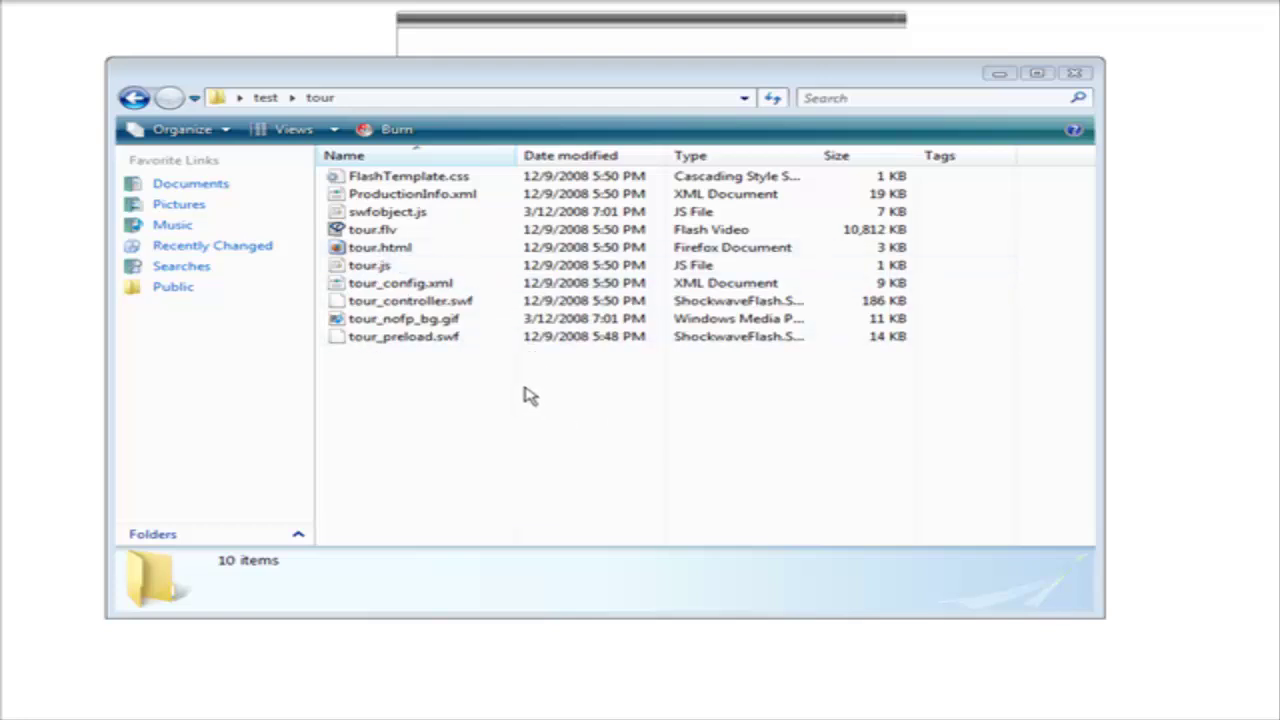
Step: Bring up the opening options for tour.html in the tour folder
{"action": "right_click", "coordinate": [400, 256]}
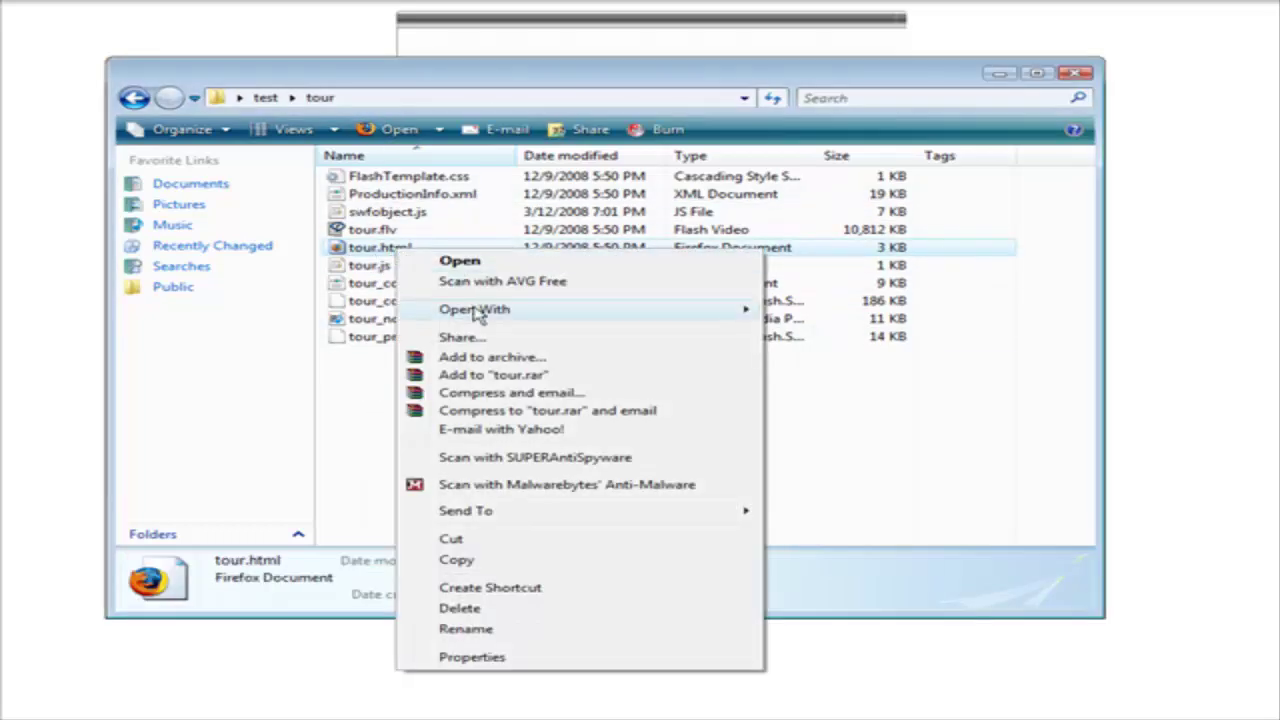
Step: Open tour.html in Notepad, copy its <div id="media"> block, then close Notepad
{"action": "mouse_move", "coordinate": [478, 315]}
{"action": "left_click", "coordinate": [834, 351]}
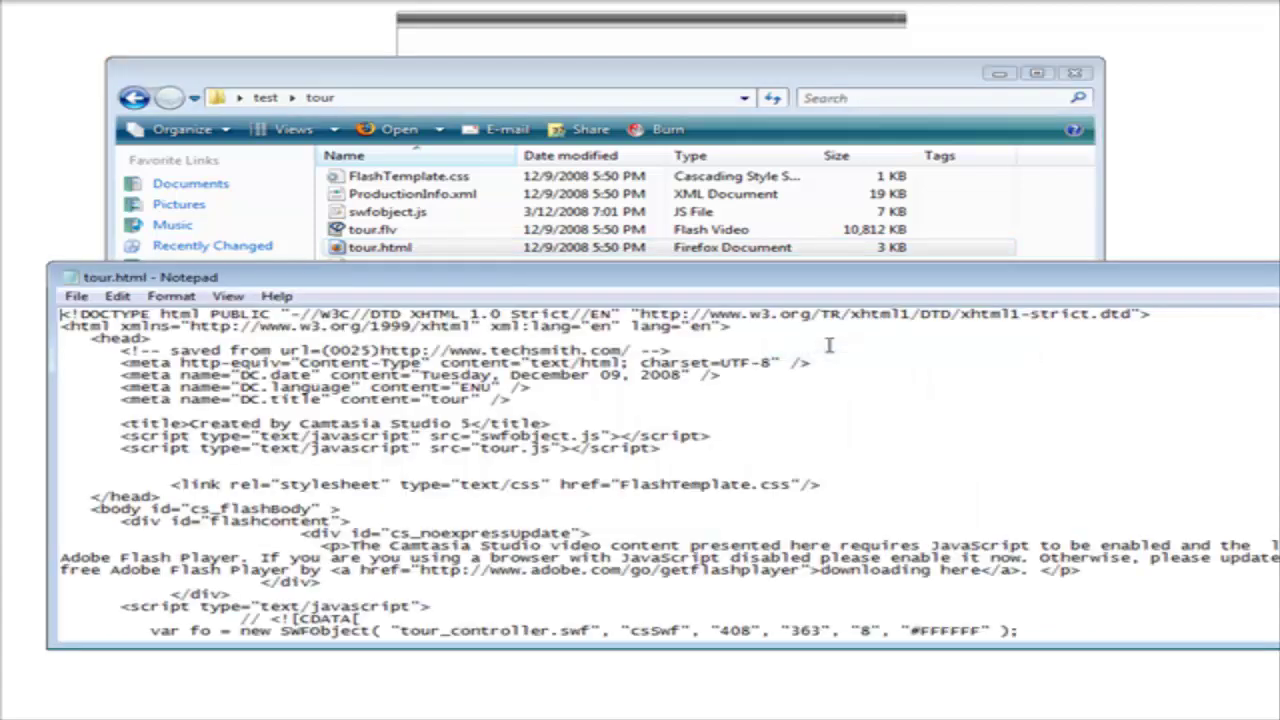
{"action": "scroll", "coordinate": [612, 385], "scroll_direction": "down", "scroll_amount": 1}
{"action": "scroll", "coordinate": [612, 385], "scroll_direction": "down", "scroll_amount": 9}
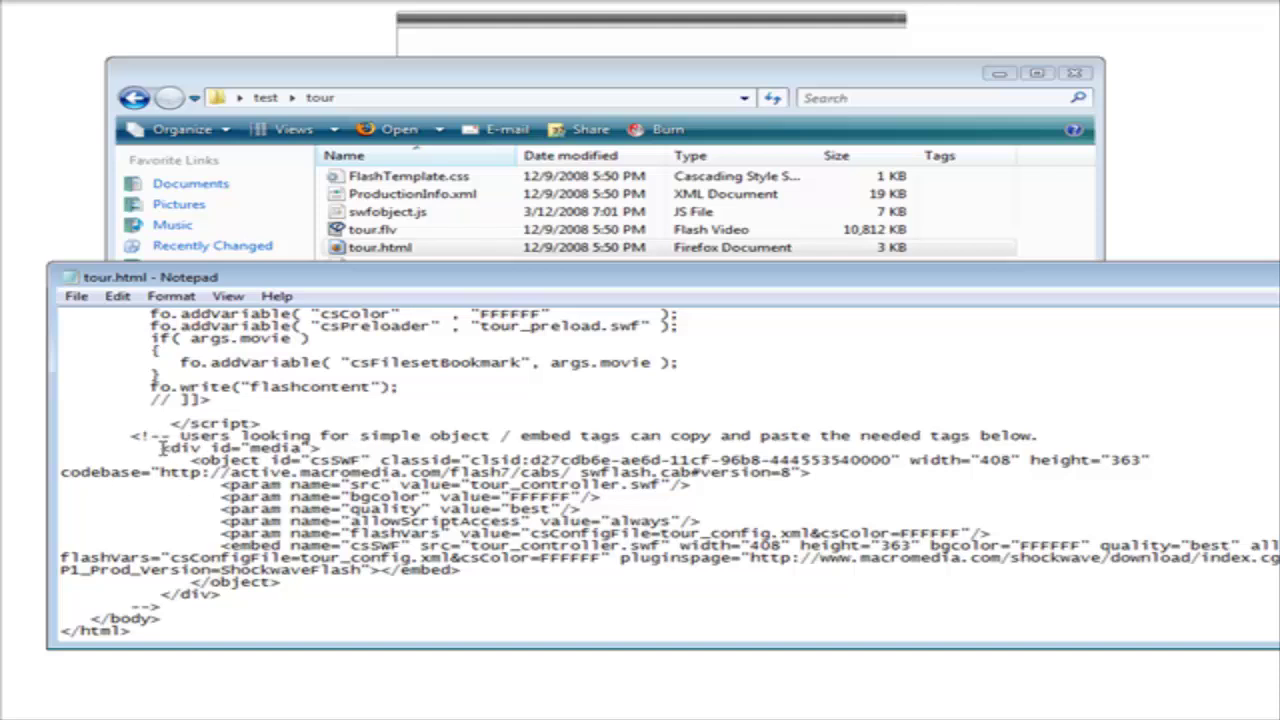
{"action": "left_click_drag", "start_coordinate": [160, 448], "coordinate": [330, 596]}
{"action": "right_click", "coordinate": [266, 524]}
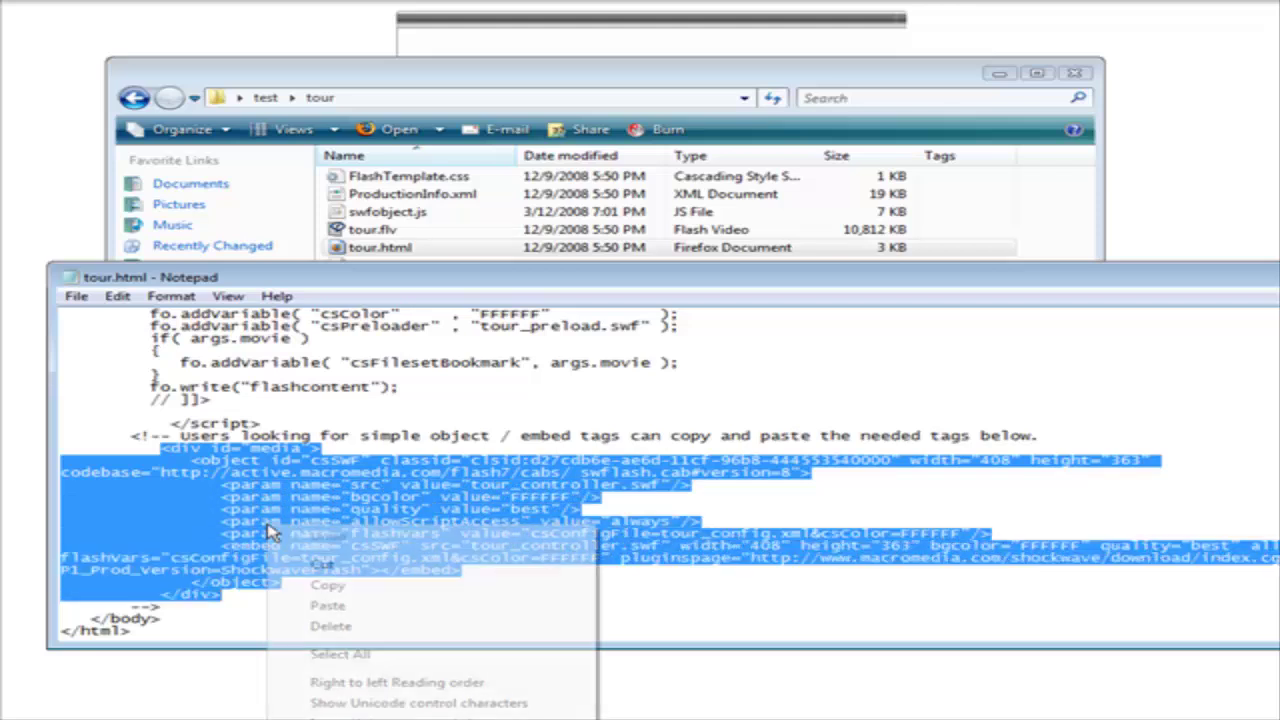
{"action": "left_click", "coordinate": [335, 587]}
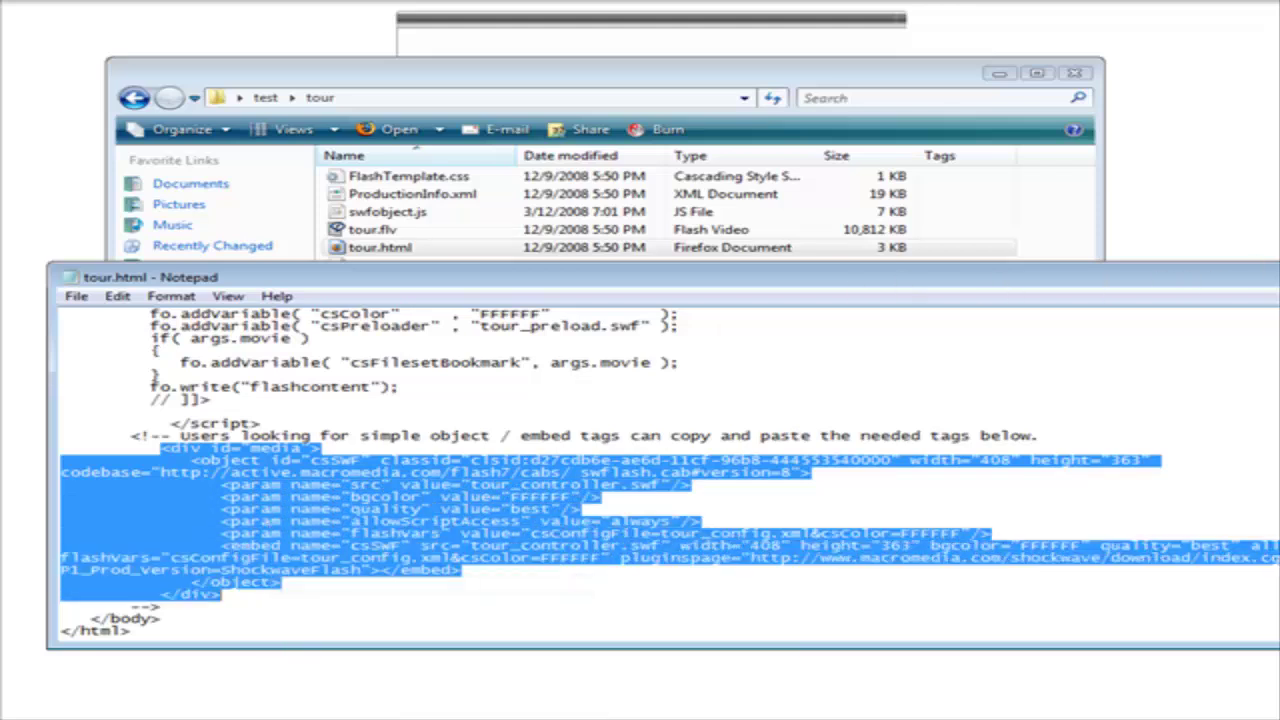
{"action": "key", "text": "alt+F4"}
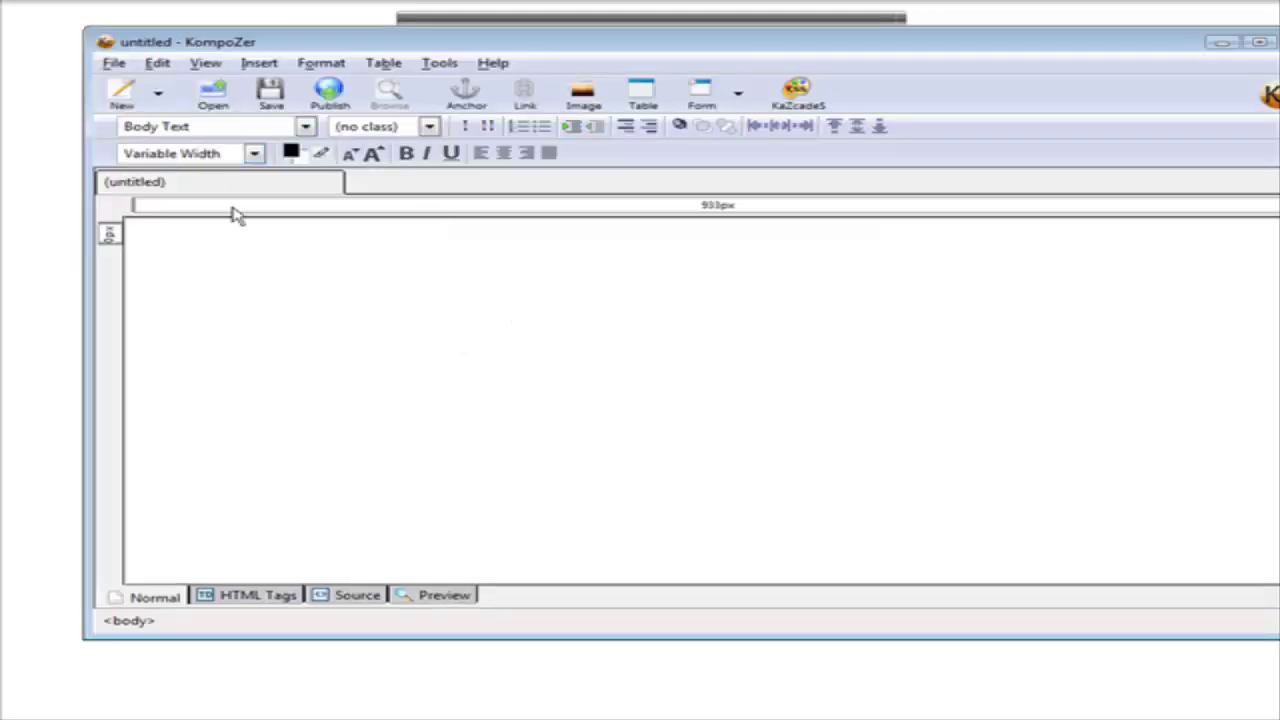
Step: Paste the media block on a new line after <br> in the page's HTML source
{"action": "left_click", "coordinate": [352, 598]}
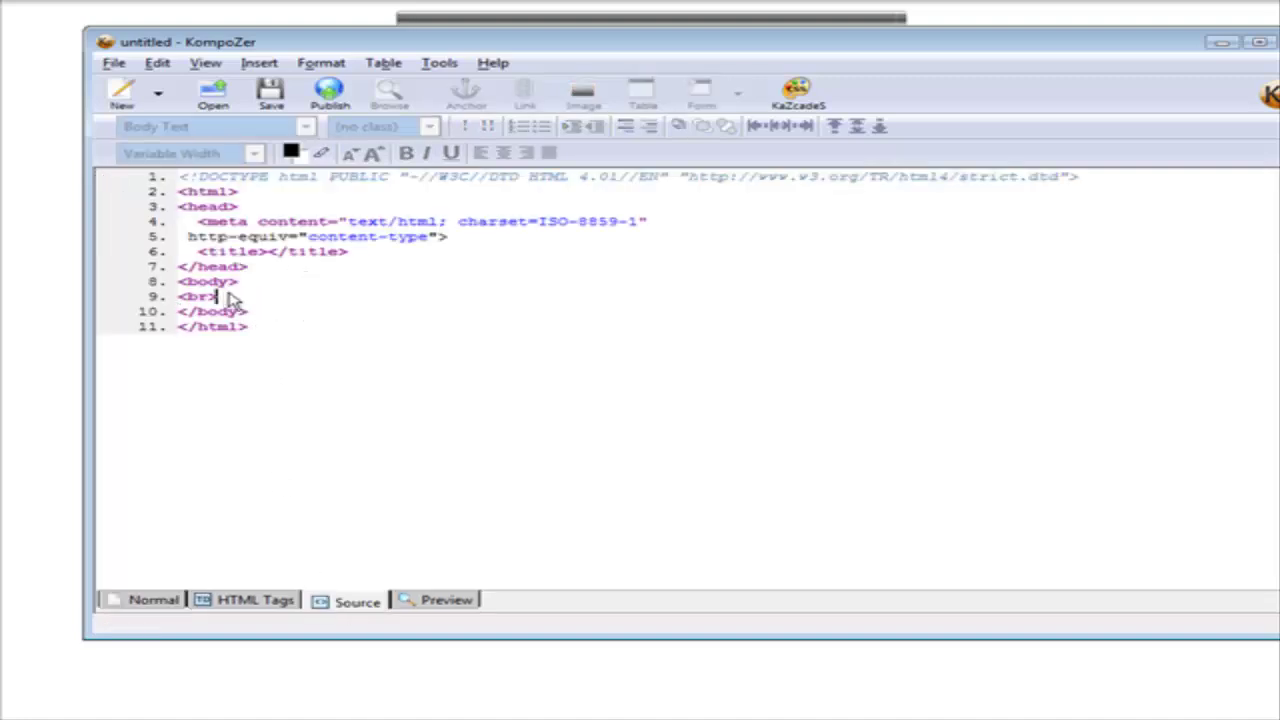
{"action": "key", "text": "Return"}
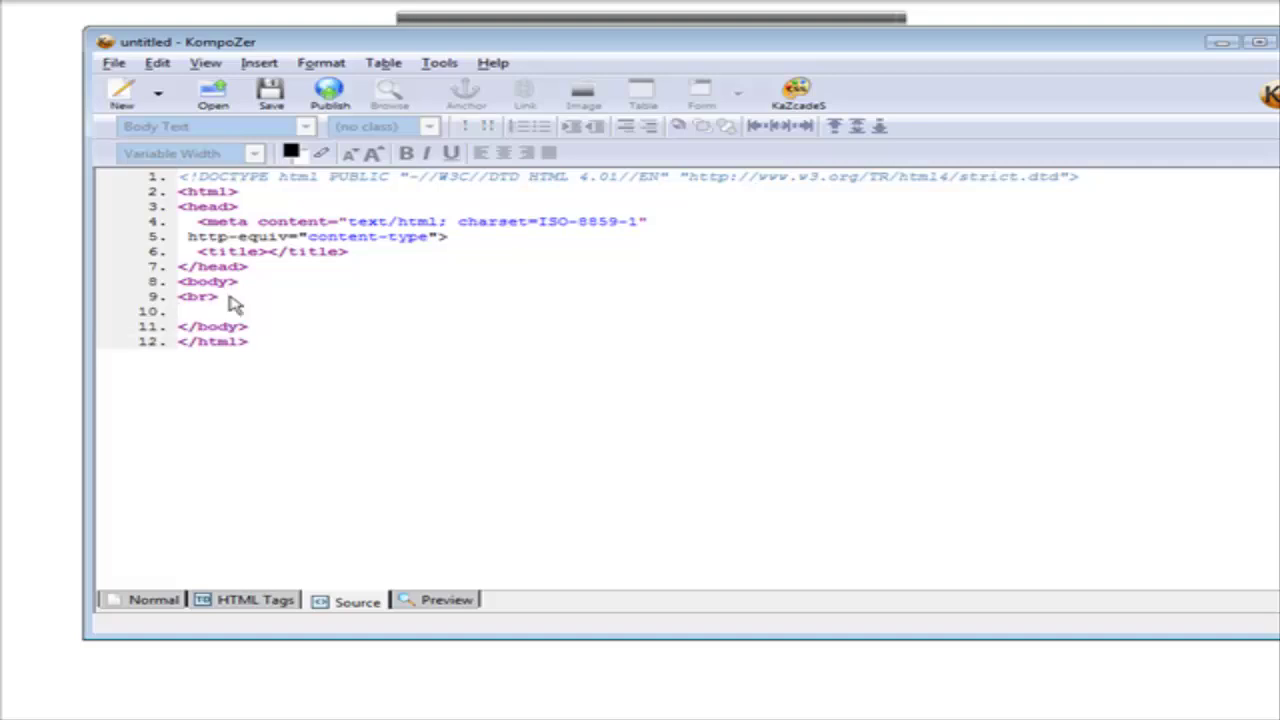
{"action": "key", "text": "ctrl+v"}
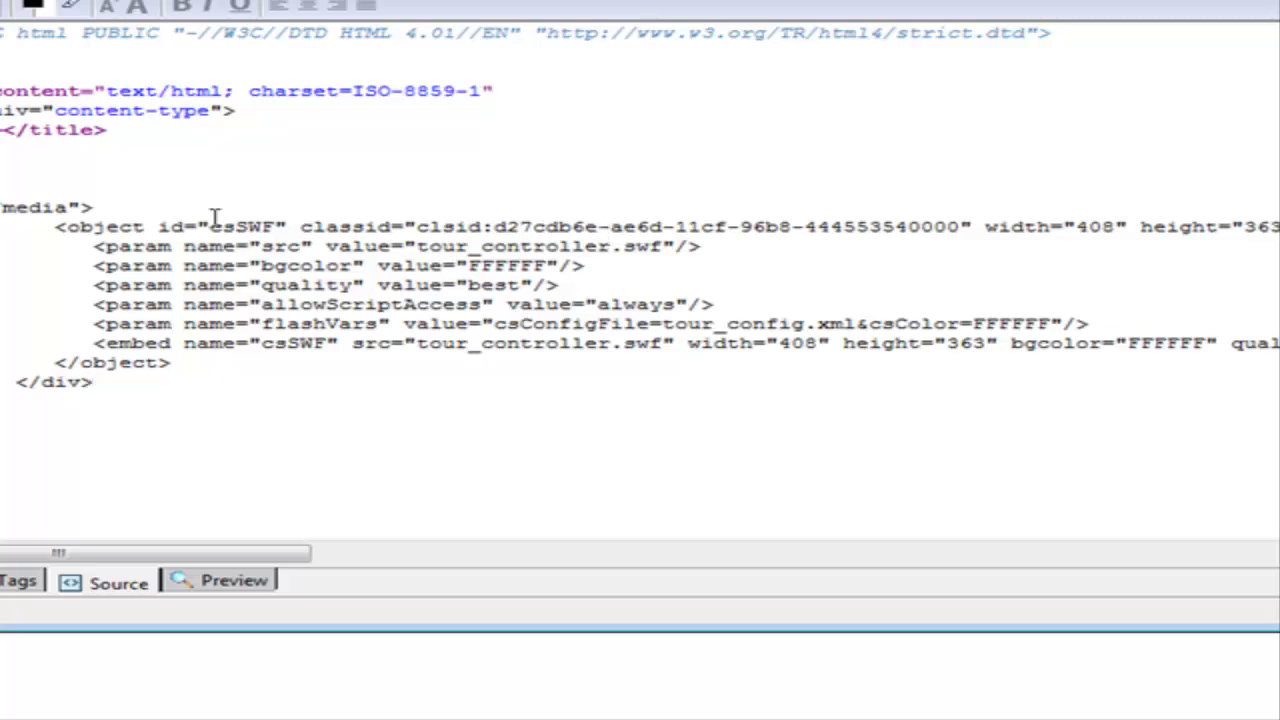
{"action": "left_click", "coordinate": [416, 246]}
{"action": "key", "text": "shift+Right"}
{"action": "key", "text": "shift+Right"}
{"action": "key", "text": "shift+Right"}
{"action": "key", "text": "shift+Right"}
{"action": "key", "text": "shift+Right"}
{"action": "key", "text": "shift+Right"}
{"action": "key", "text": "shift+Right"}
{"action": "key", "text": "shift+Right"}
{"action": "key", "text": "shift+Right"}
{"action": "key", "text": "shift+Right"}
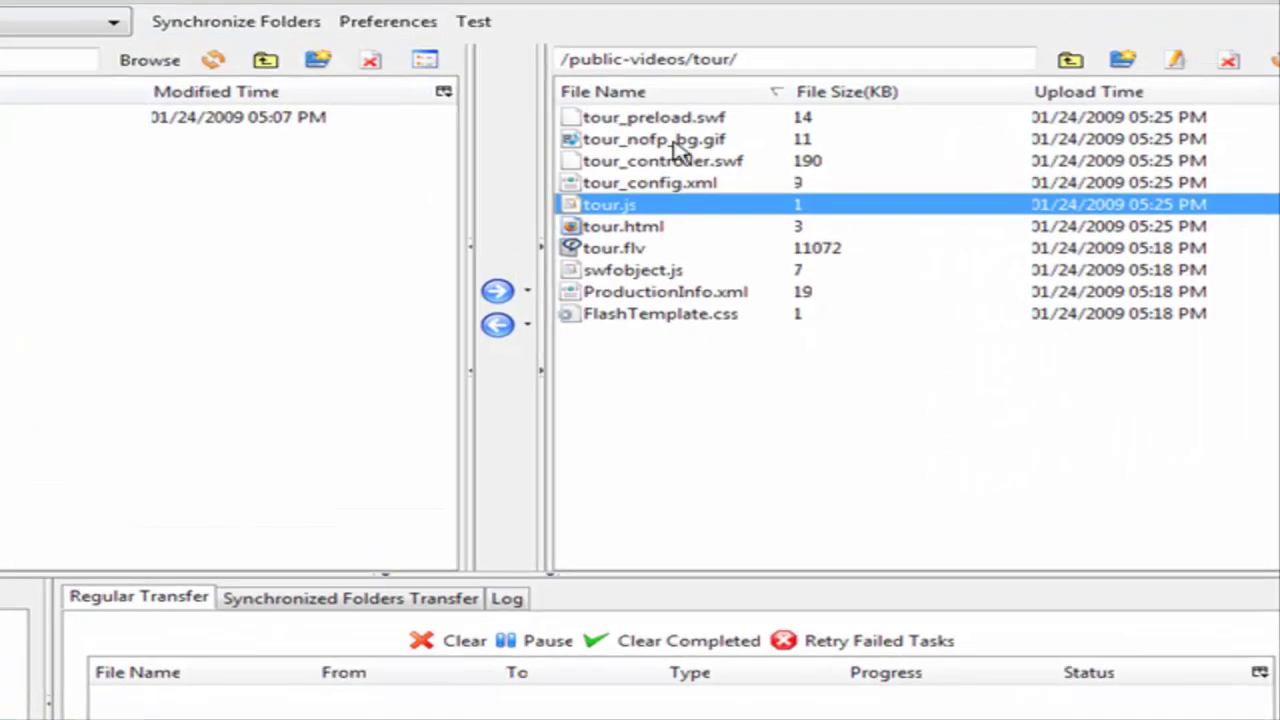
{"action": "left_click_drag", "start_coordinate": [694, 59], "coordinate": [738, 60]}
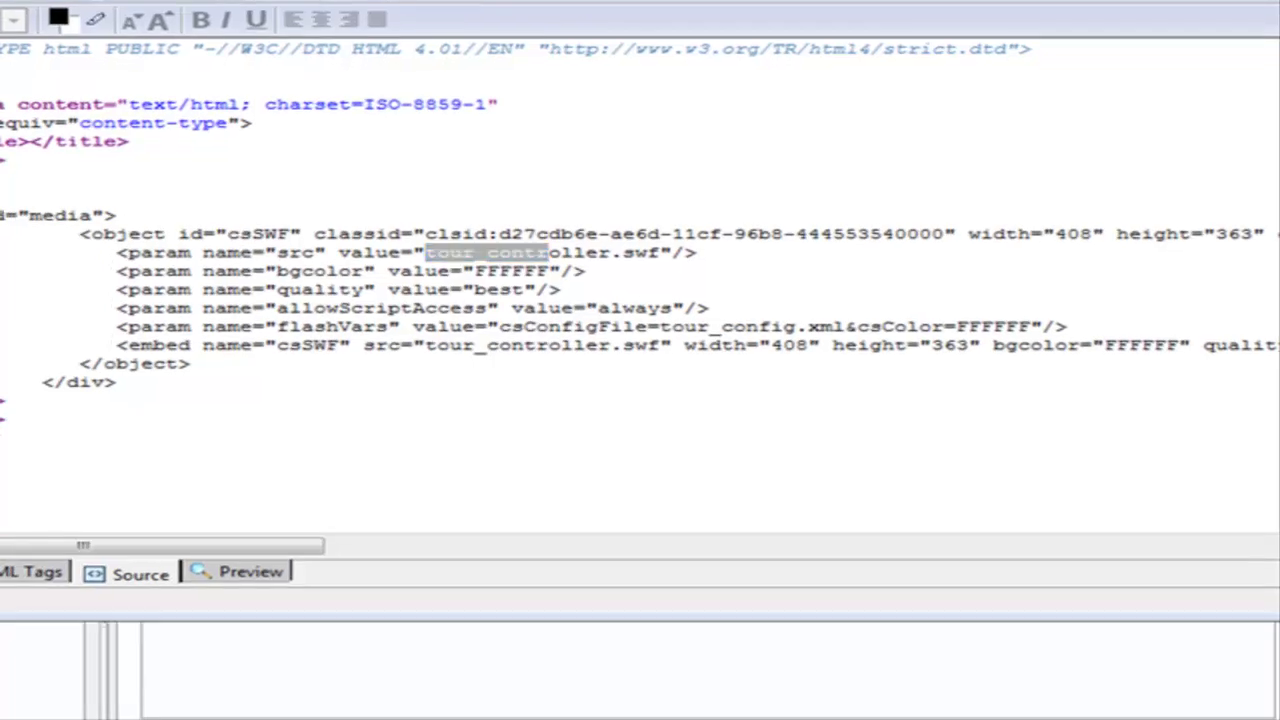
Step: Prefix the src, flashVars tour_config.xml and embed src file names with the S3 tour URL
{"action": "right_click", "coordinate": [268, 576]}
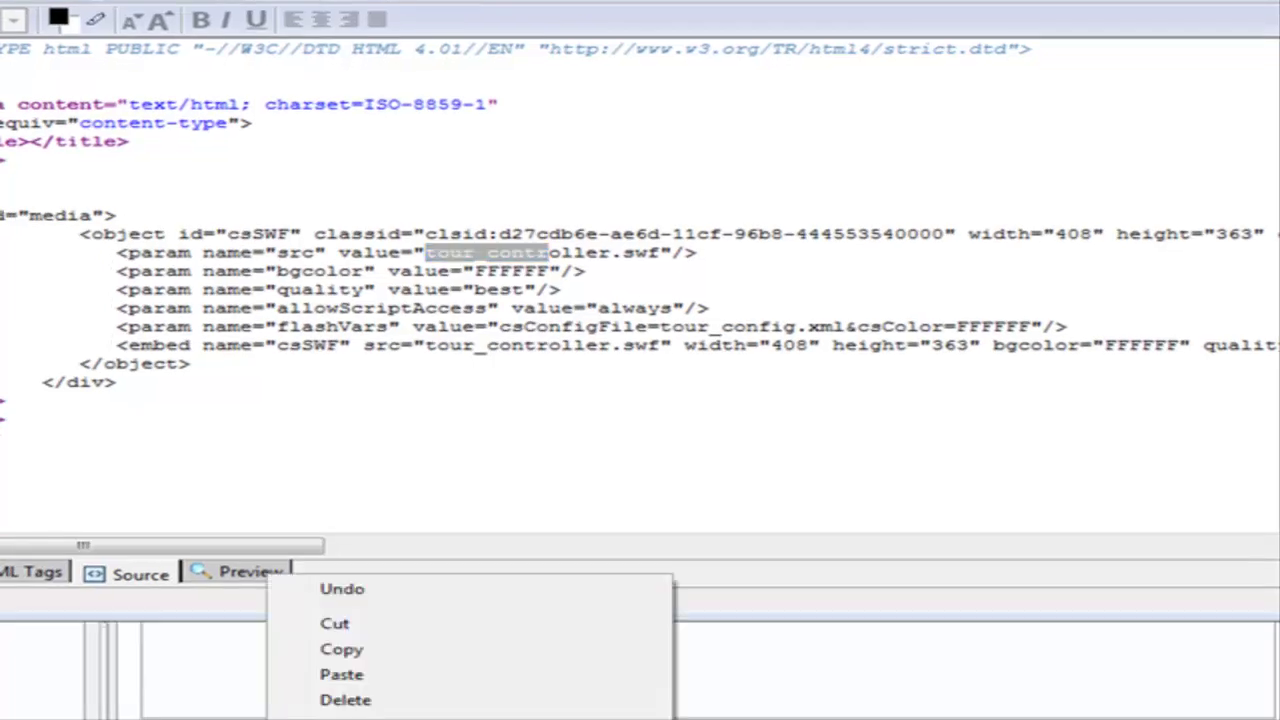
{"action": "left_click", "coordinate": [335, 650]}
{"action": "left_click", "coordinate": [455, 247]}
{"action": "left_click", "coordinate": [423, 251]}
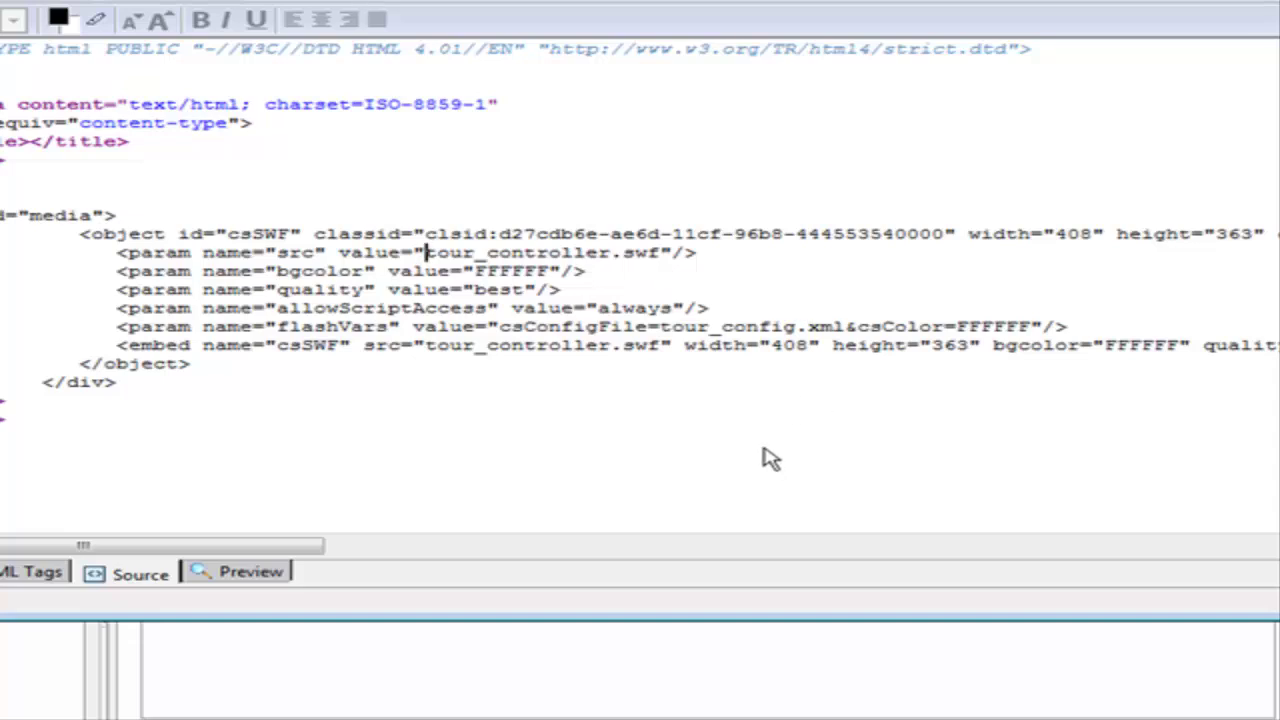
{"action": "key", "text": "ctrl+v"}
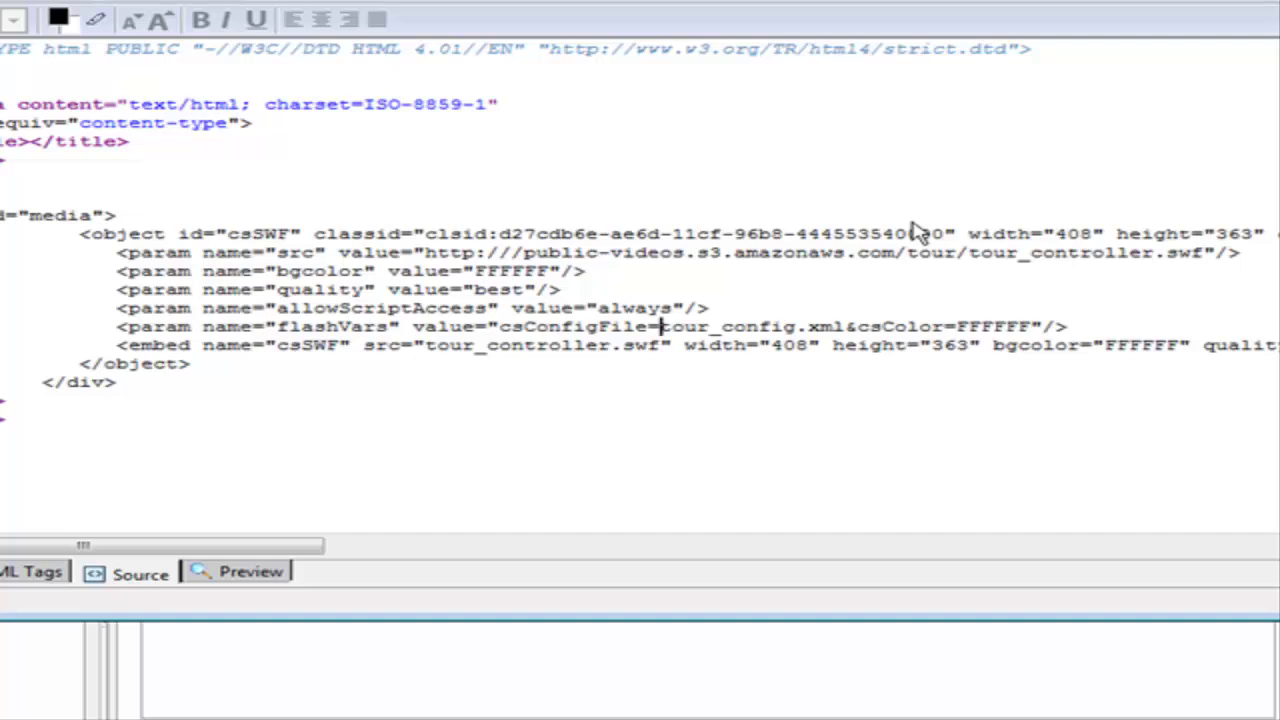
{"action": "key", "text": "ctrl+v"}
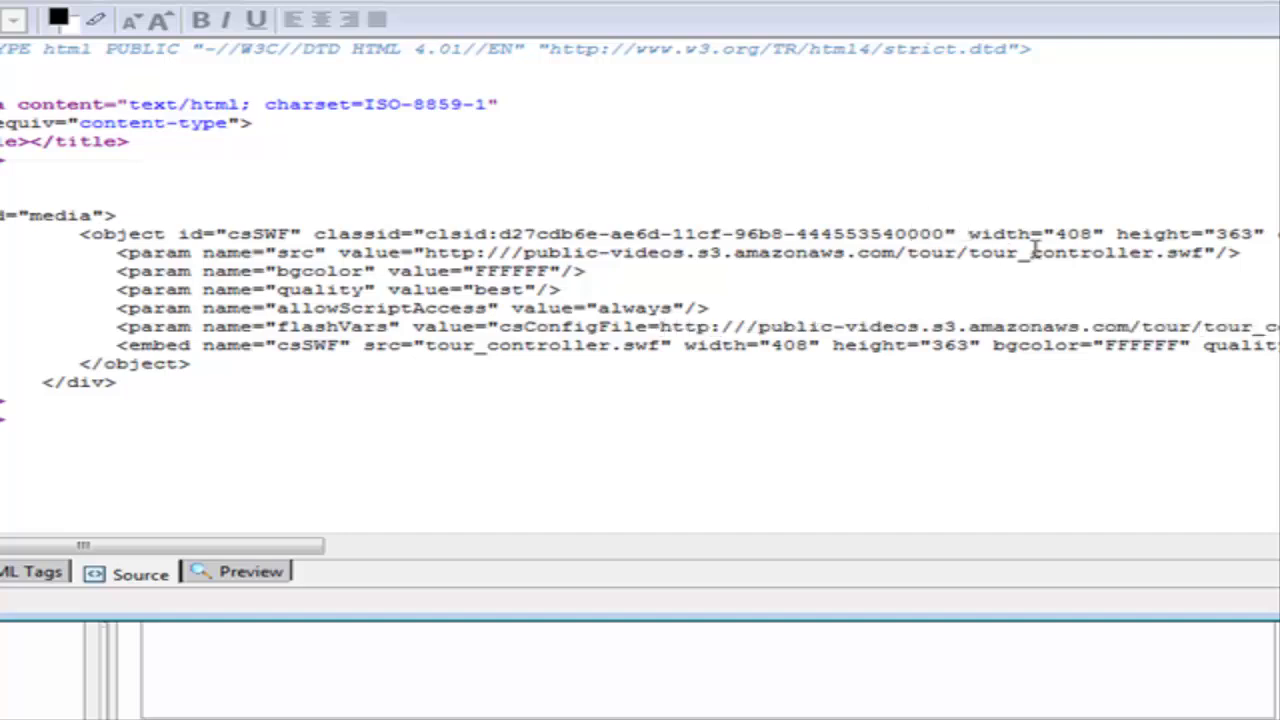
{"action": "left_click", "coordinate": [426, 346]}
{"action": "key", "text": "ctrl+v"}
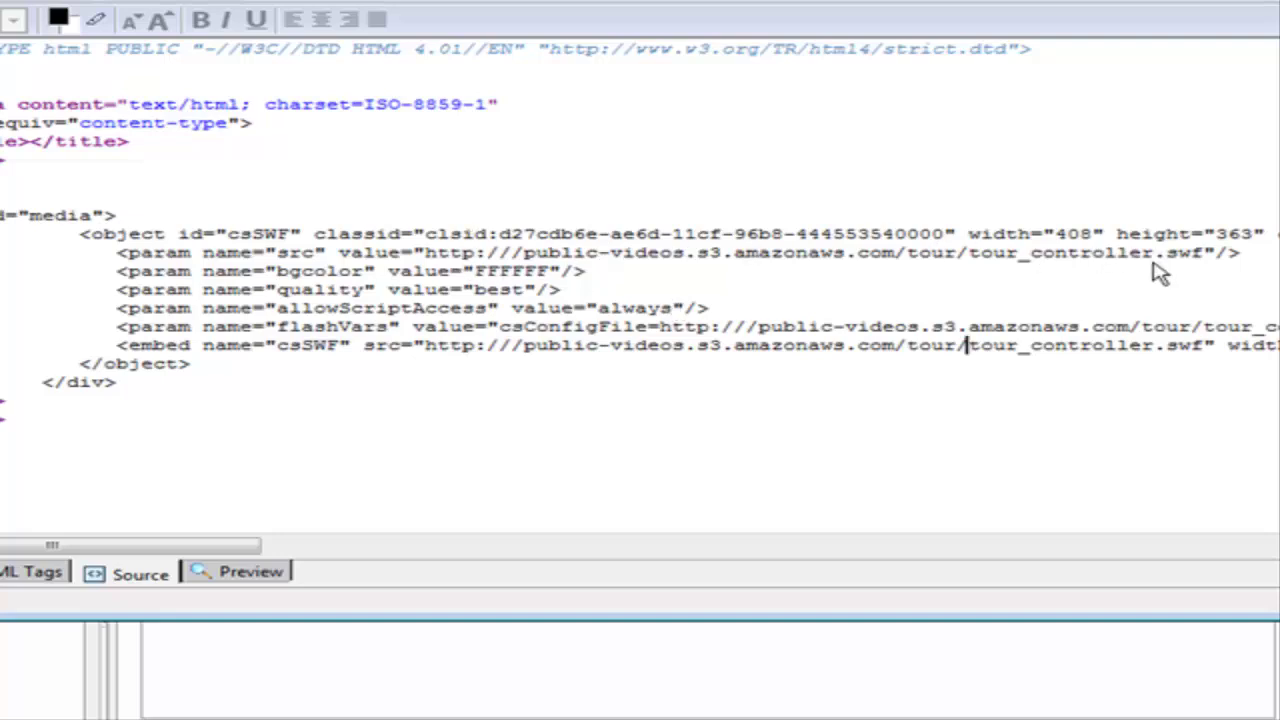
{"action": "left_click_drag", "start_coordinate": [246, 545], "coordinate": [923, 566]}
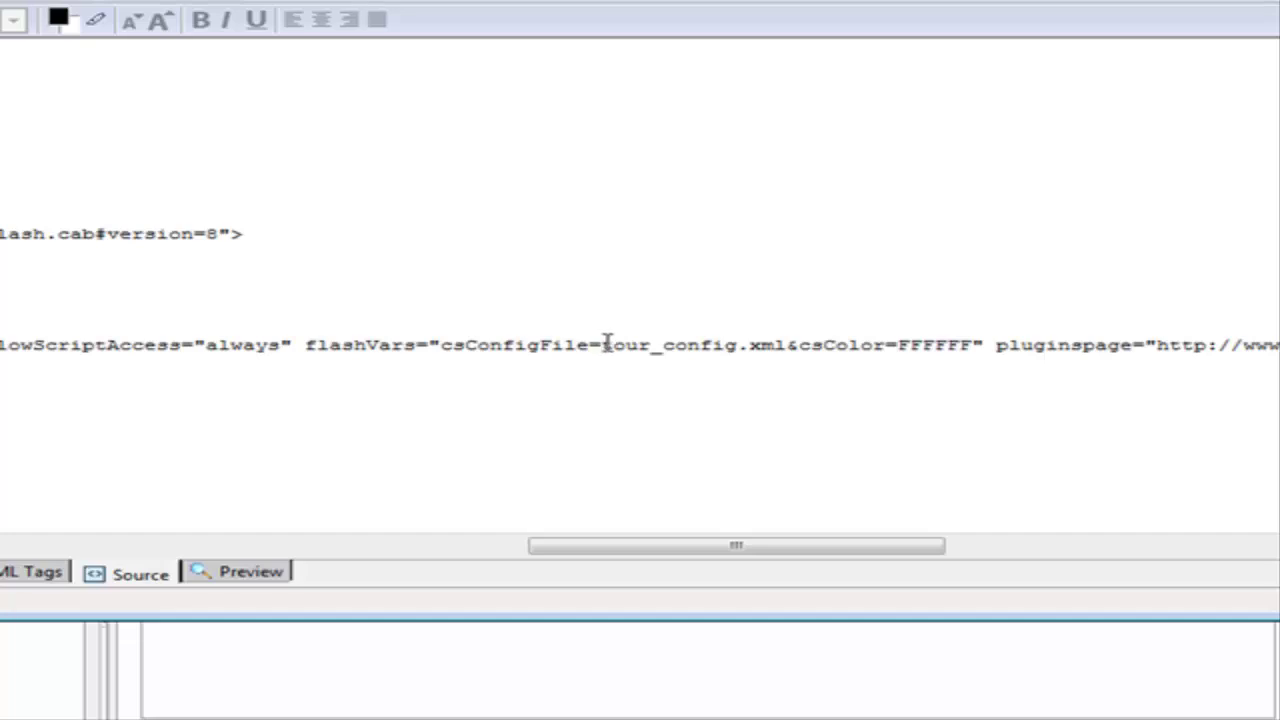
Step: Prefix the embed's tour_config.xml with the S3 tour URL and remove its extra slash
{"action": "left_click", "coordinate": [602, 344]}
{"action": "key", "text": "ctrl+v"}
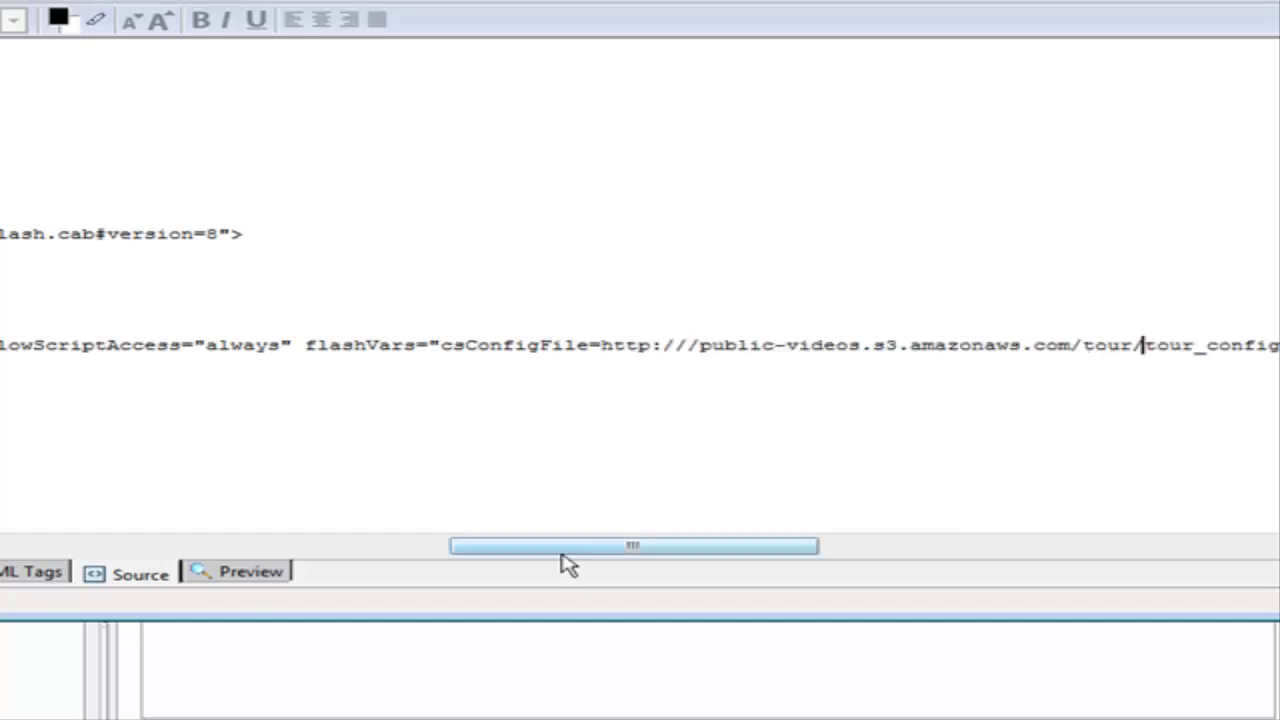
{"action": "left_click", "coordinate": [703, 344]}
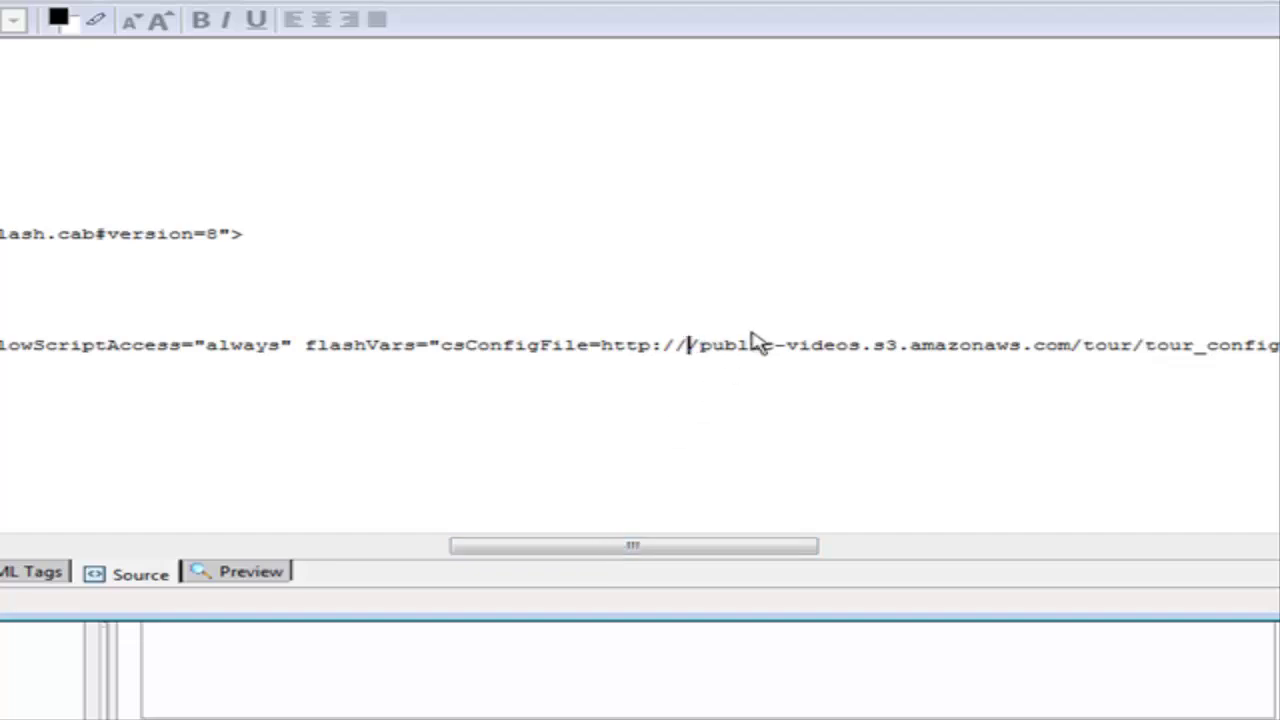
{"action": "key", "text": "Delete"}
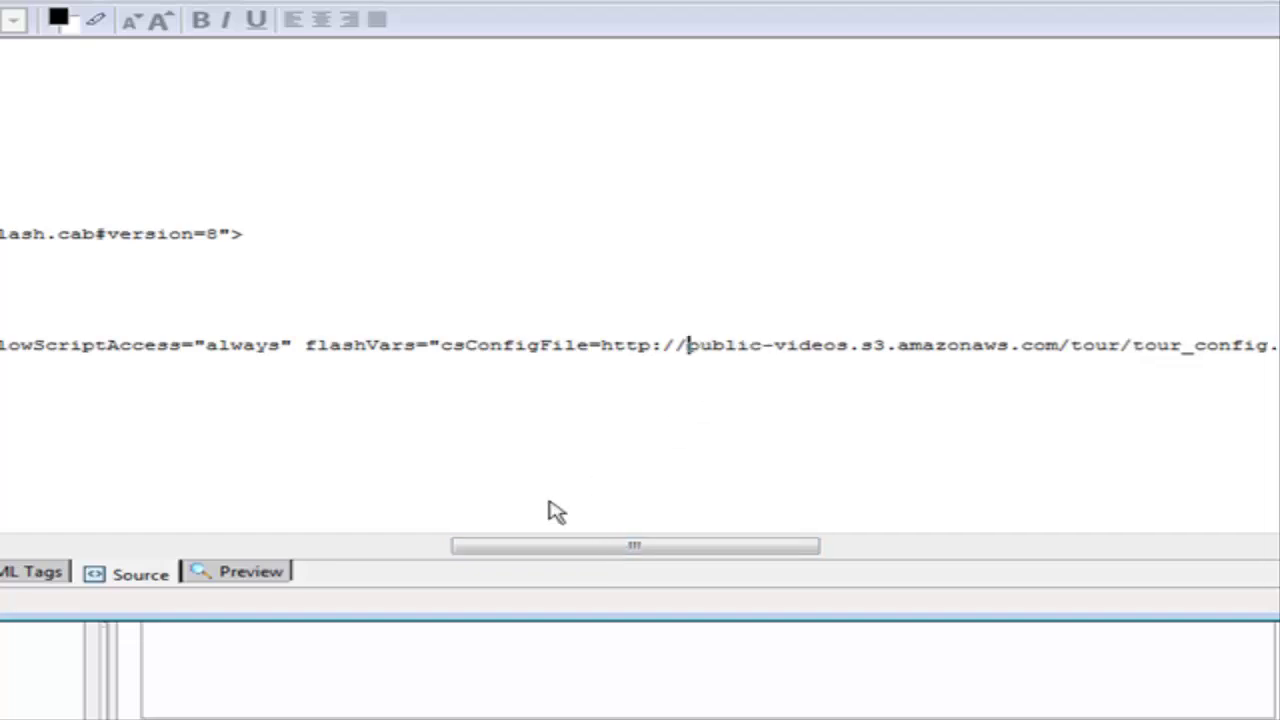
{"action": "left_click_drag", "start_coordinate": [585, 549], "coordinate": [720, 557]}
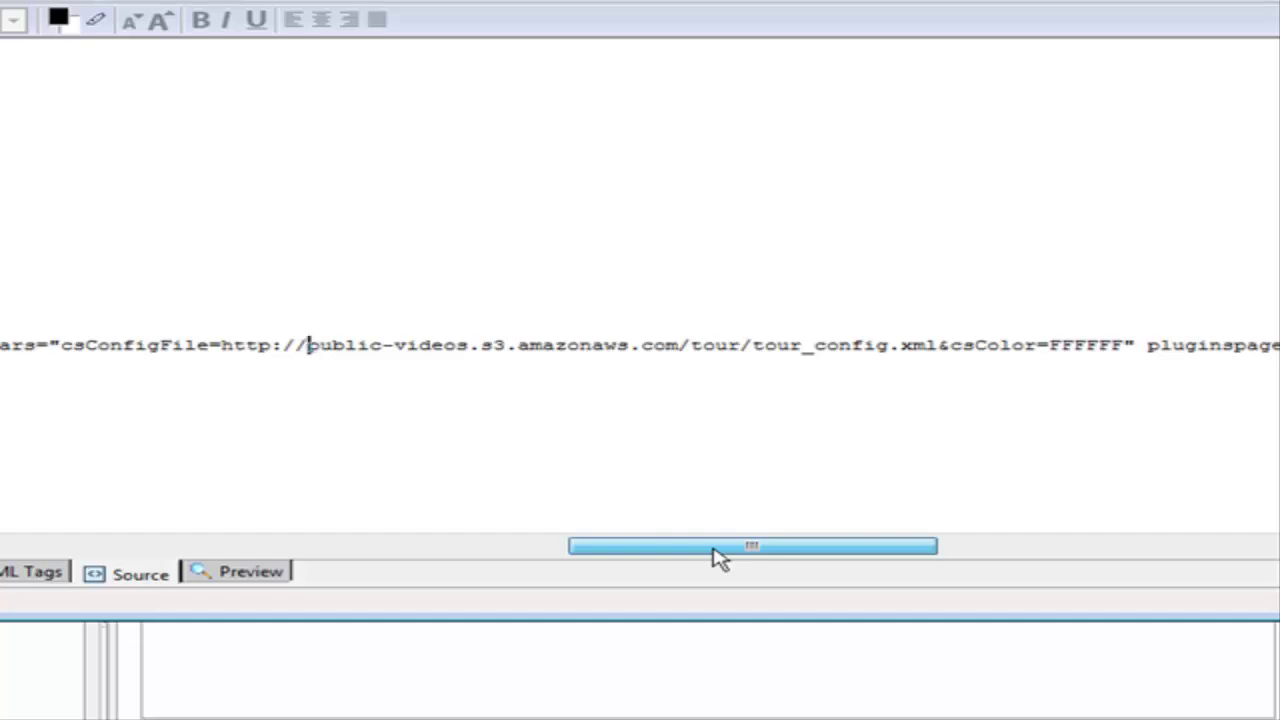
{"action": "left_click_drag", "start_coordinate": [720, 557], "coordinate": [2, 525]}
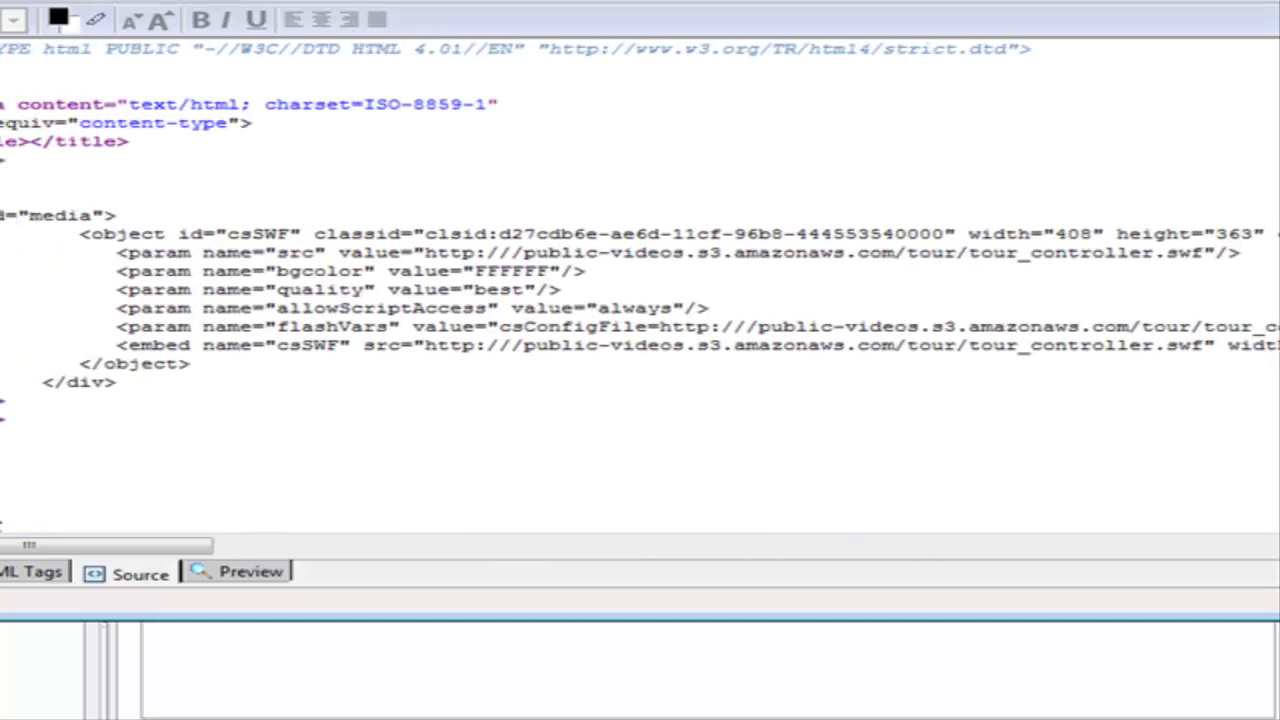
{"action": "left_click", "coordinate": [513, 252]}
{"action": "key", "text": "Delete"}
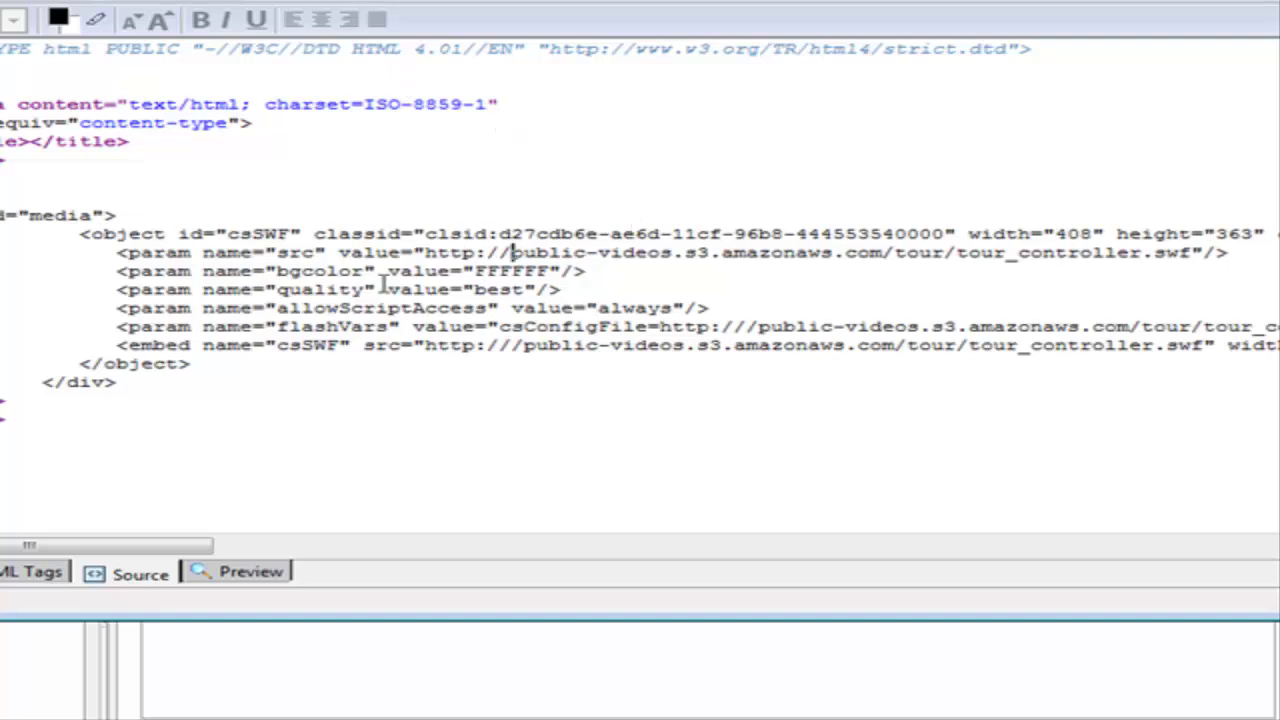
{"action": "left_click", "coordinate": [747, 327]}
{"action": "key", "text": "Delete"}
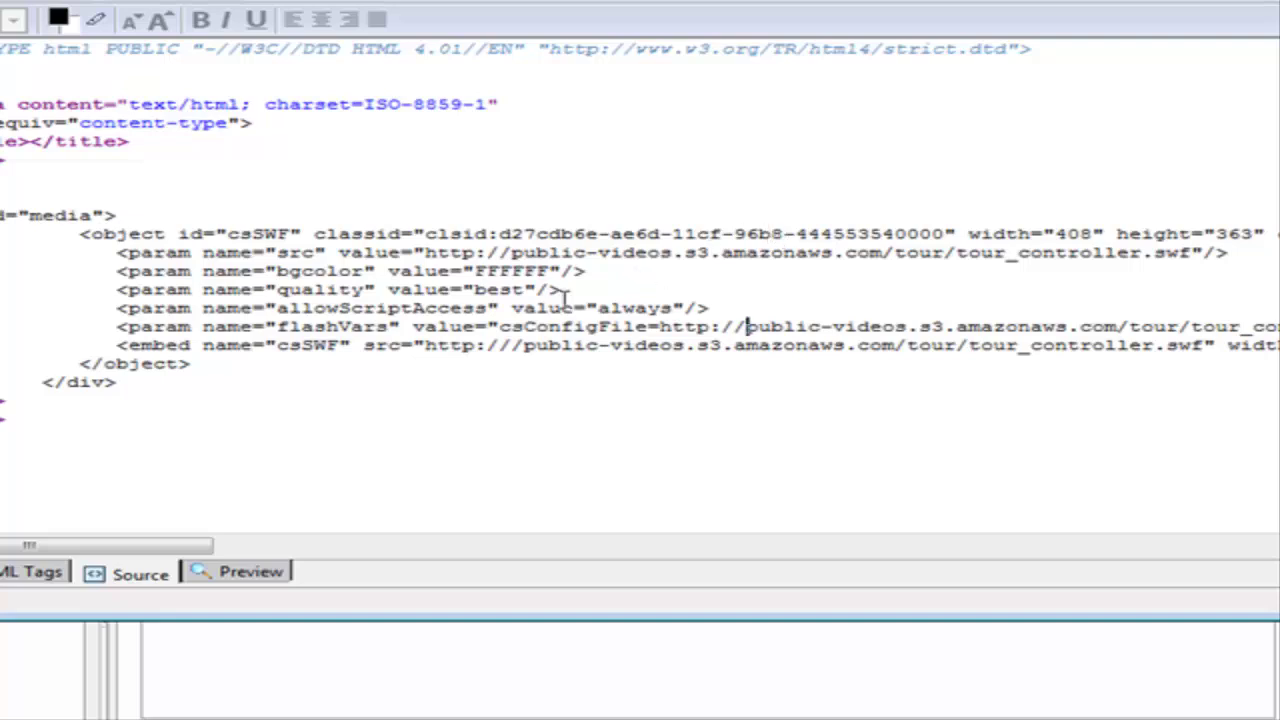
{"action": "left_click", "coordinate": [512, 345]}
{"action": "key", "text": "Delete"}
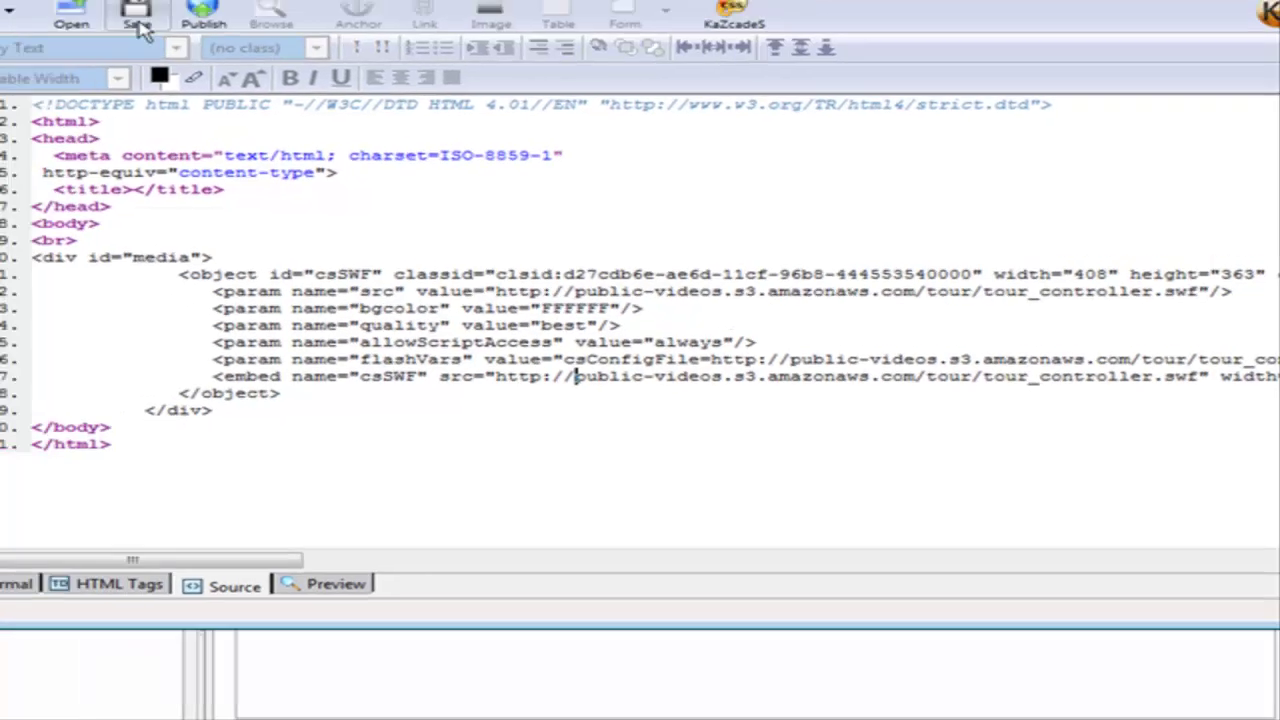
Step: Save the page with title 'testingembed' as testingembed.html
{"action": "left_click", "coordinate": [134, 17]}
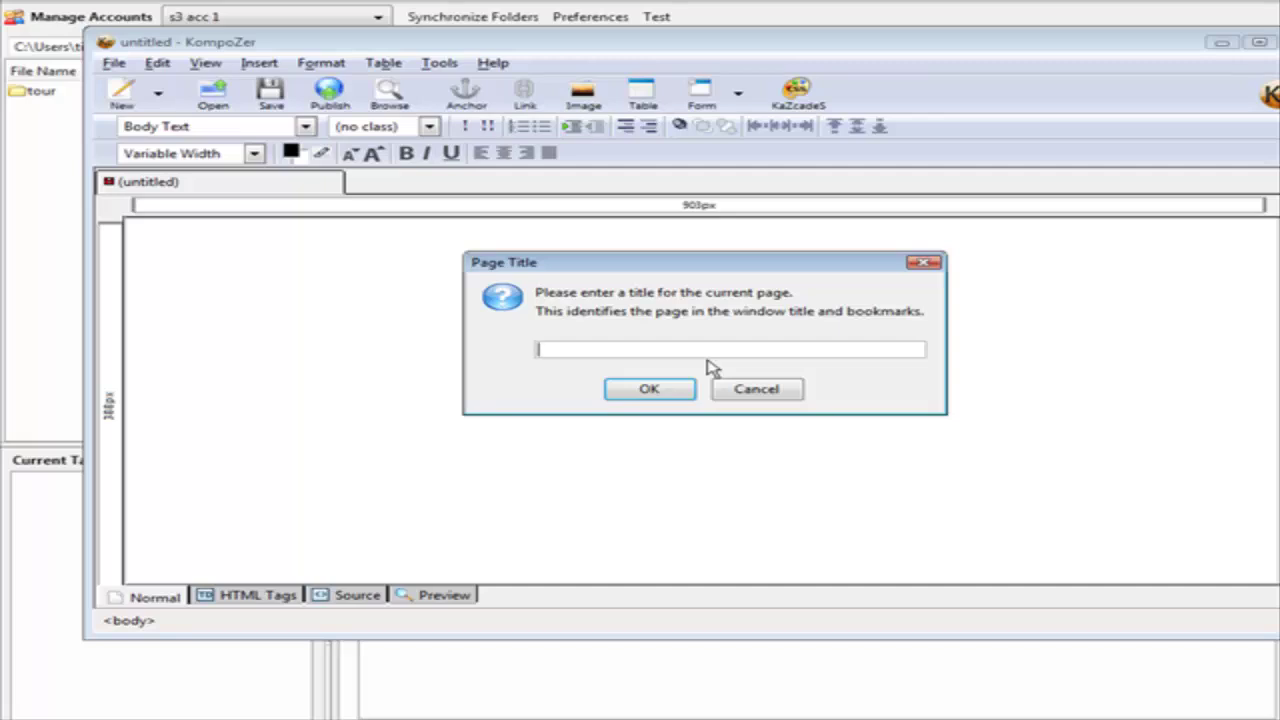
{"action": "type", "text": "testingembed"}
{"action": "key", "text": "Return"}
{"action": "left_click", "coordinate": [664, 189]}
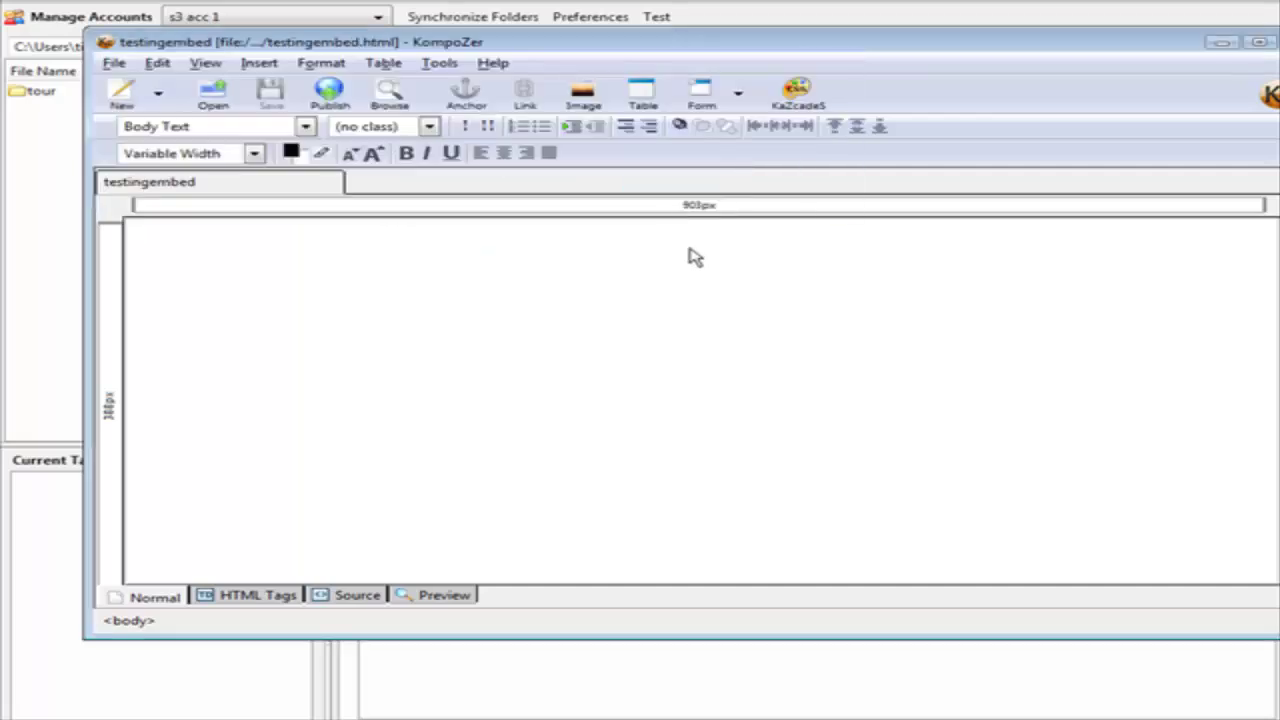